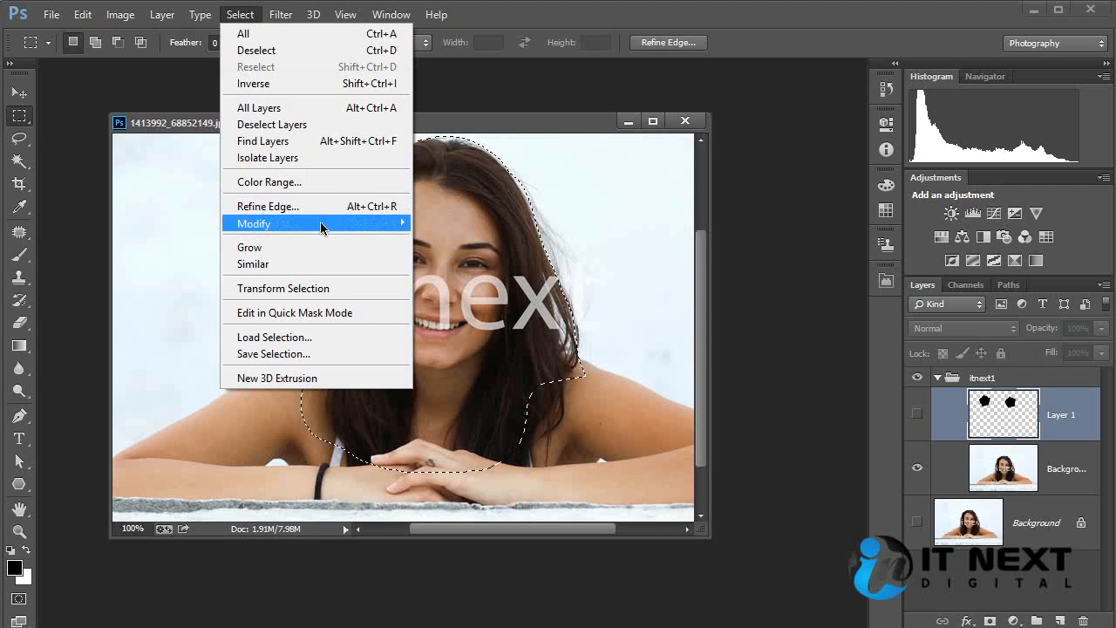
Step: Feather the freehand selection around the woman's head by 20 pixels
mouse_move(330, 223)
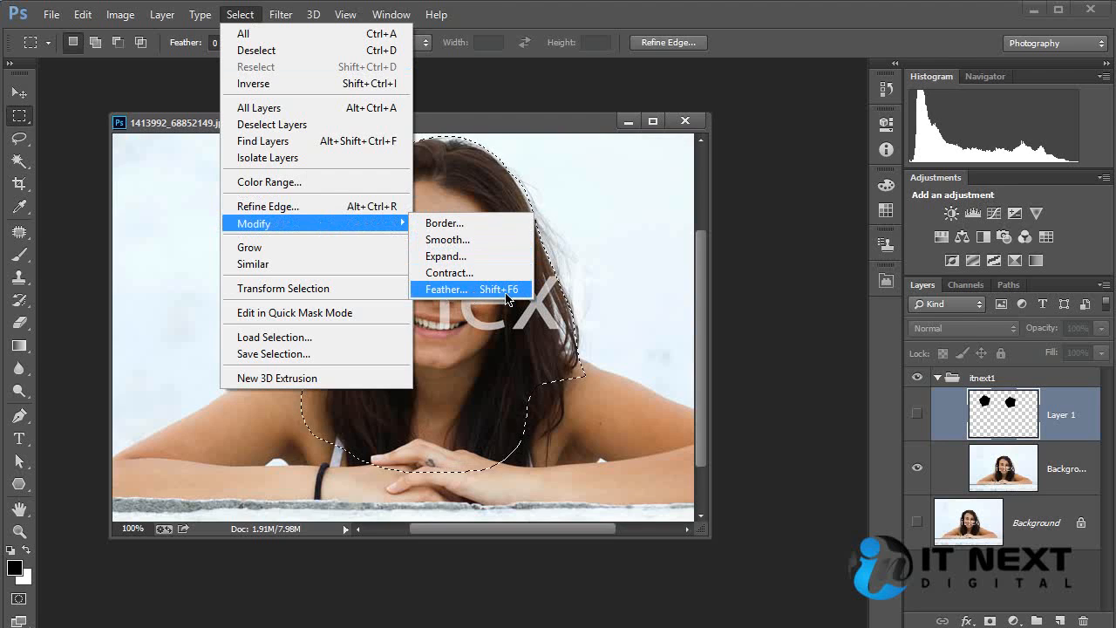
left_click(446, 289)
left_click_drag(848, 283, 527, 281)
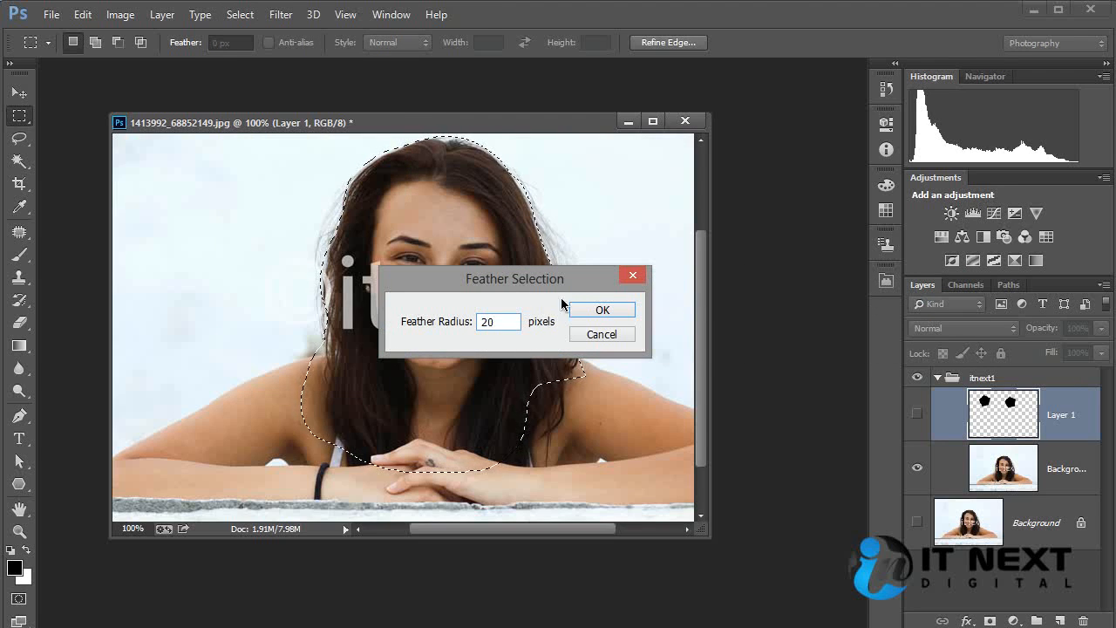
left_click(592, 311)
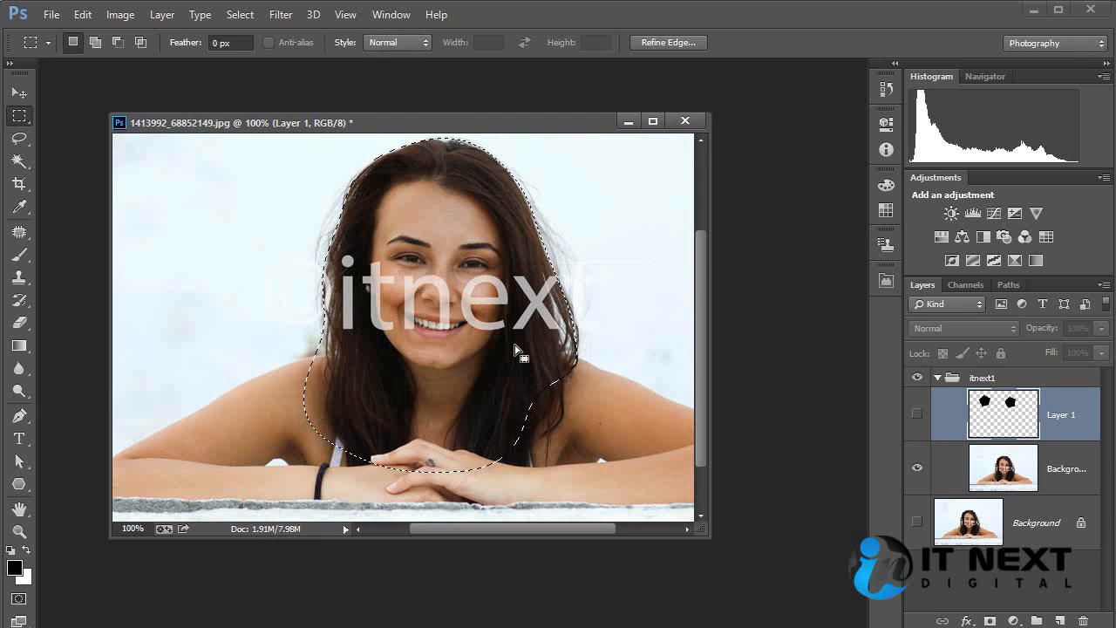
Step: Try copying the feathered area of the Background copy layer to a new isolated layer, and undo back to the unfeathered selection
left_click(996, 467)
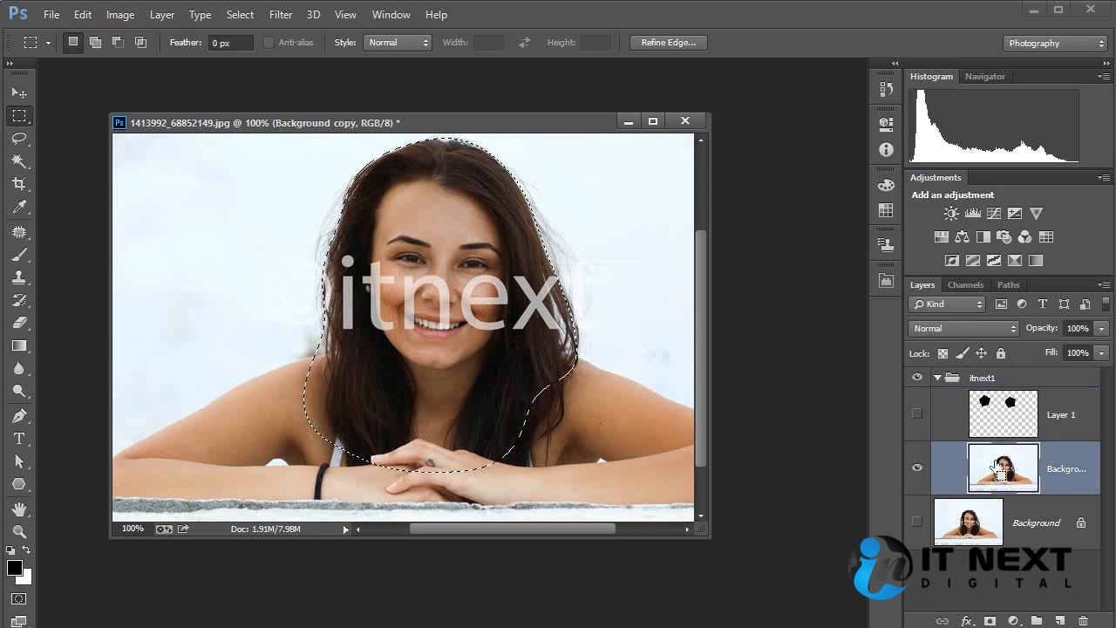
key("ctrl+j")
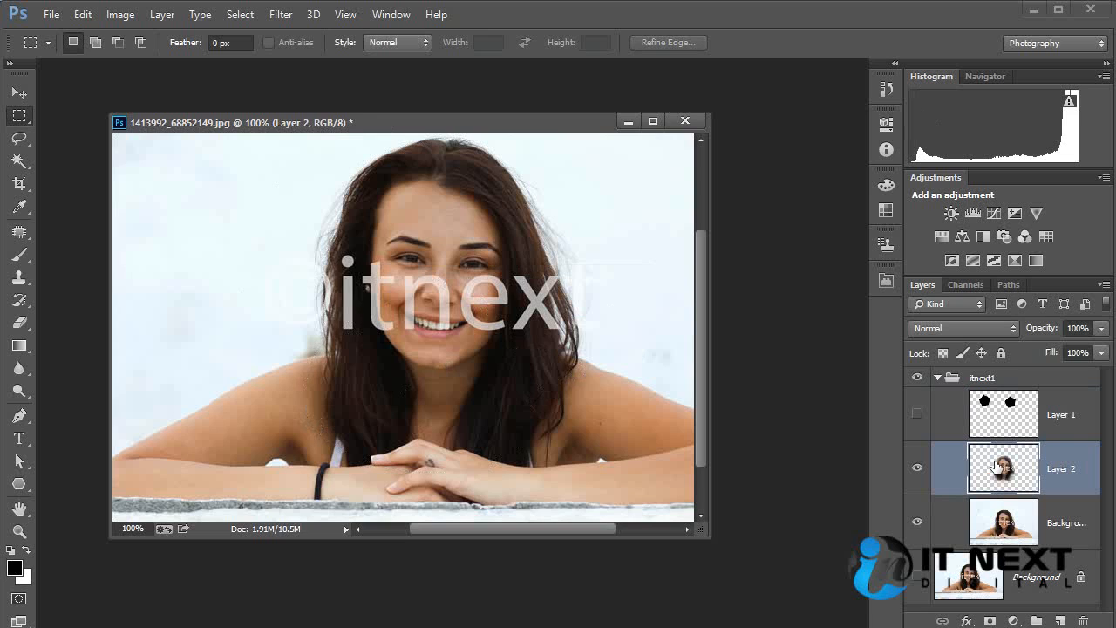
left_click(917, 469, "alt")
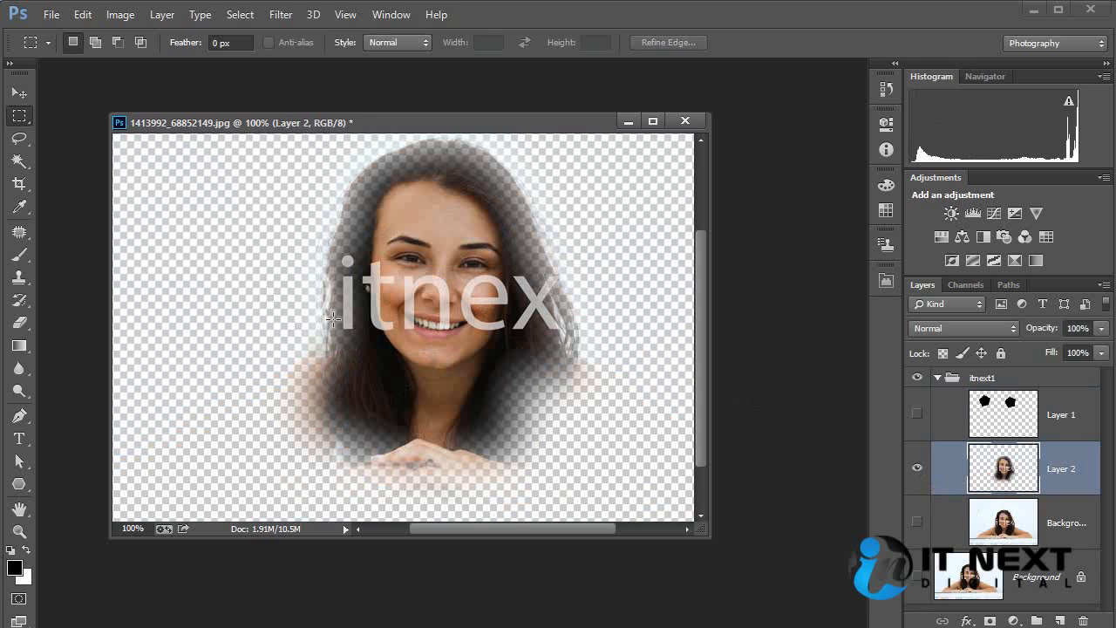
key("ctrl+alt+z")
key("ctrl+alt+z")
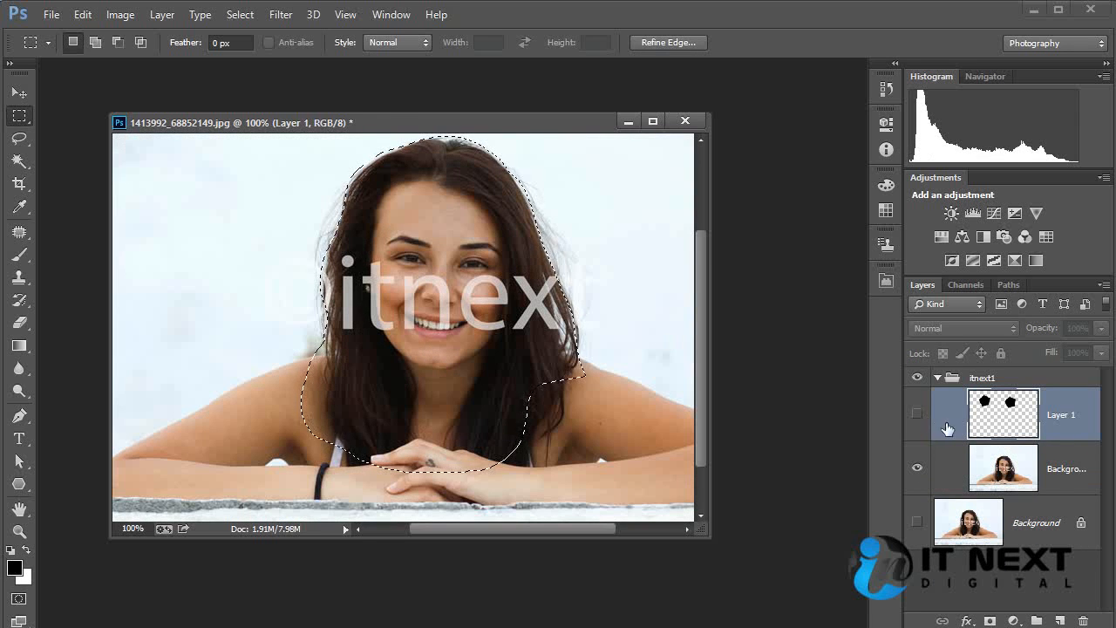
Step: Delete the itnext1 layer group with its contents and make the Background layer visible
left_click(1028, 468)
left_click(938, 379)
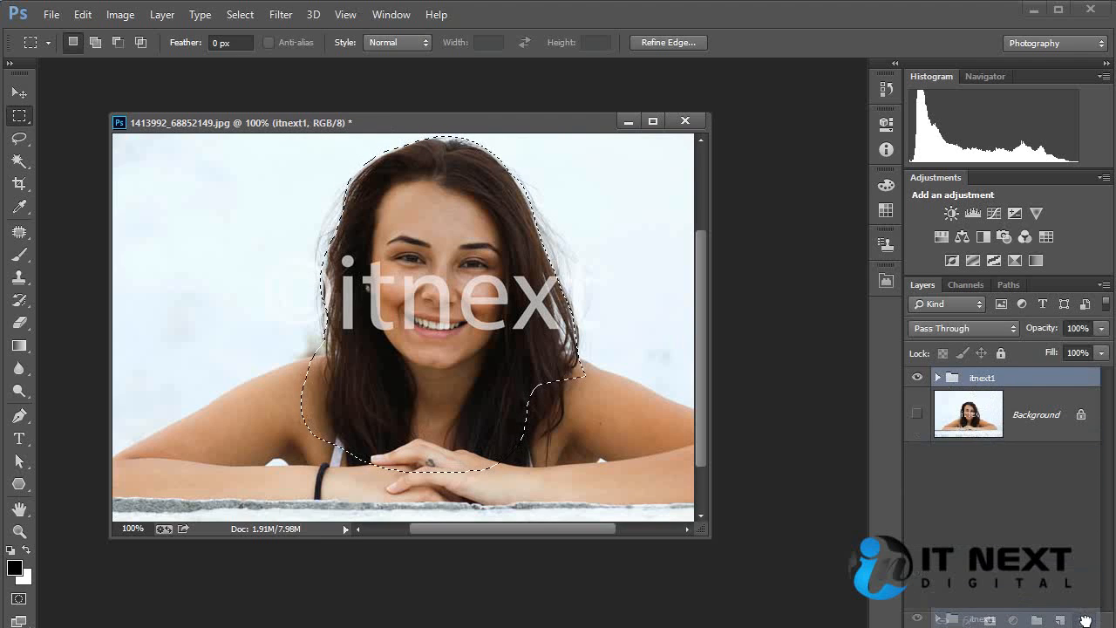
key("ctrl+alt+z")
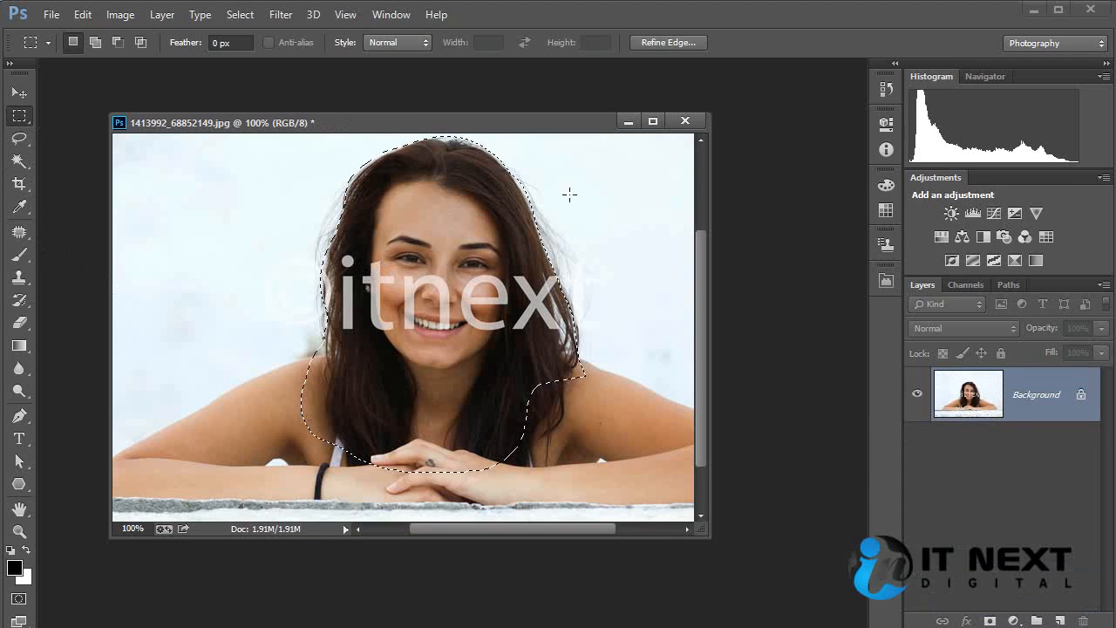
Step: Replace the freehand selection with a circular Elliptical Marquee selection around the woman's face and hair
right_click(13, 120)
left_click(84, 134)
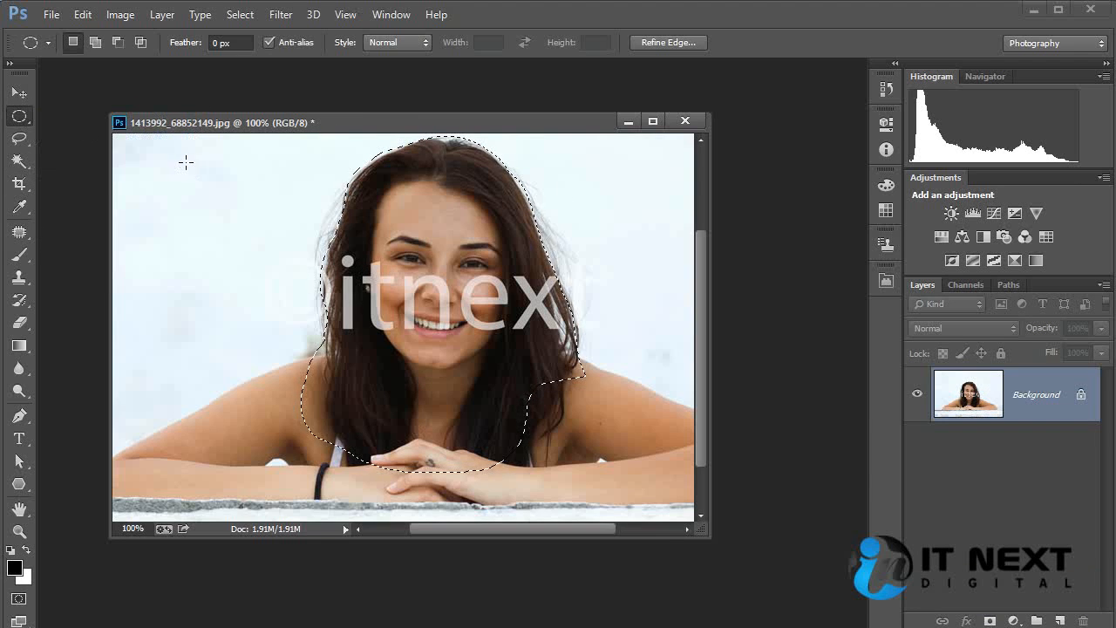
left_click(184, 163)
left_click_drag(360, 220, 582, 428)
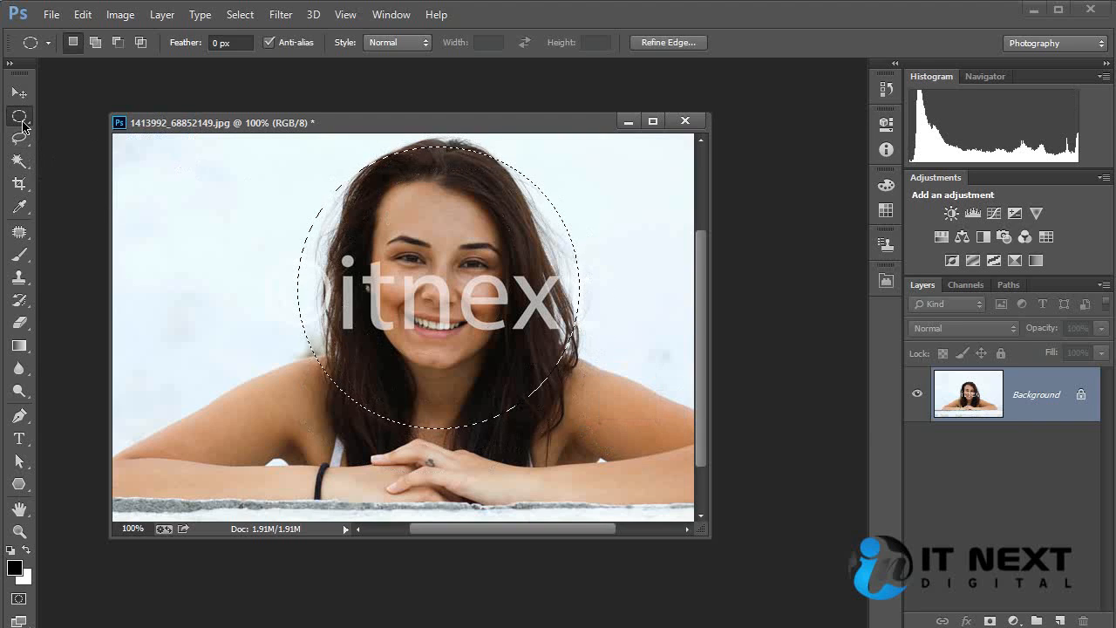
right_click(22, 125)
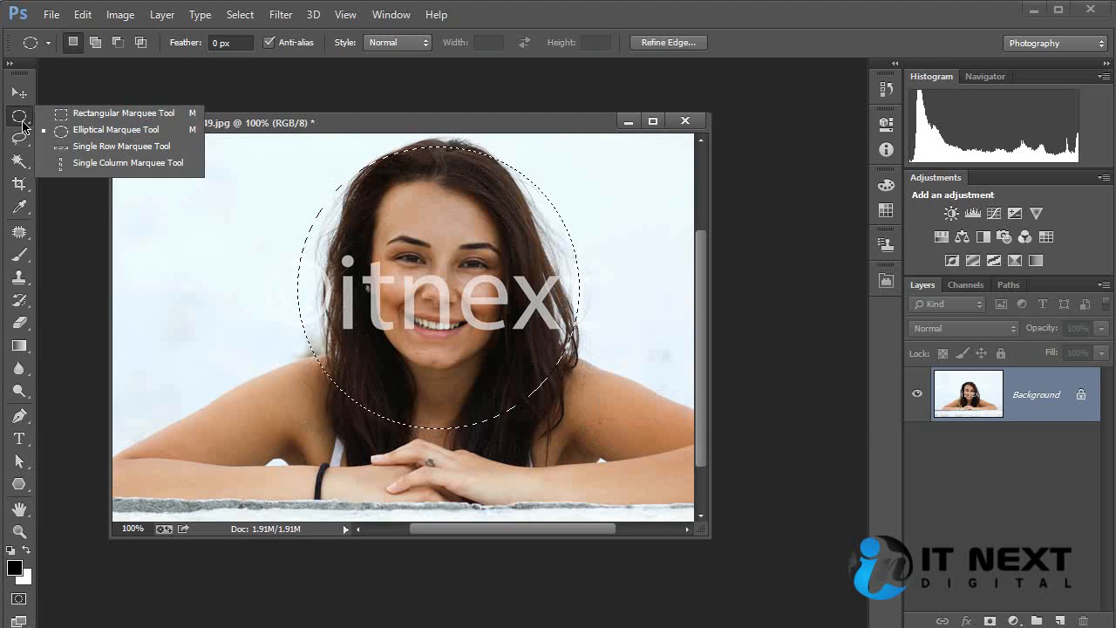
left_click(142, 138)
left_click_drag(415, 130, 421, 133)
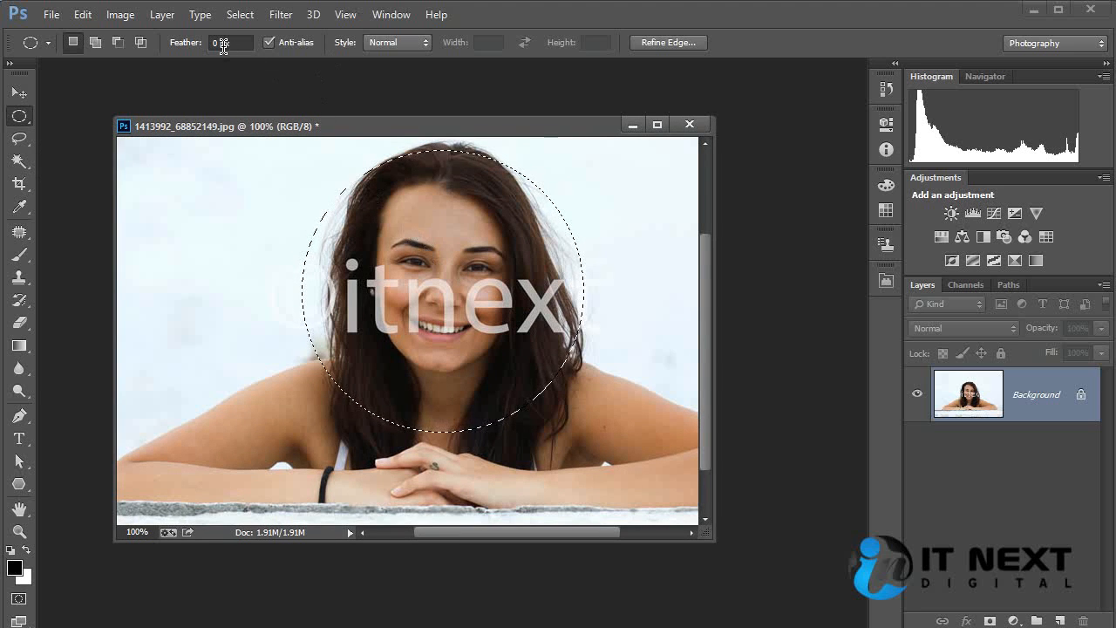
Step: Set the marquee feather to 30 px, try copying the existing circular selection to a new isolated layer, and undo the copy
double_click(219, 43)
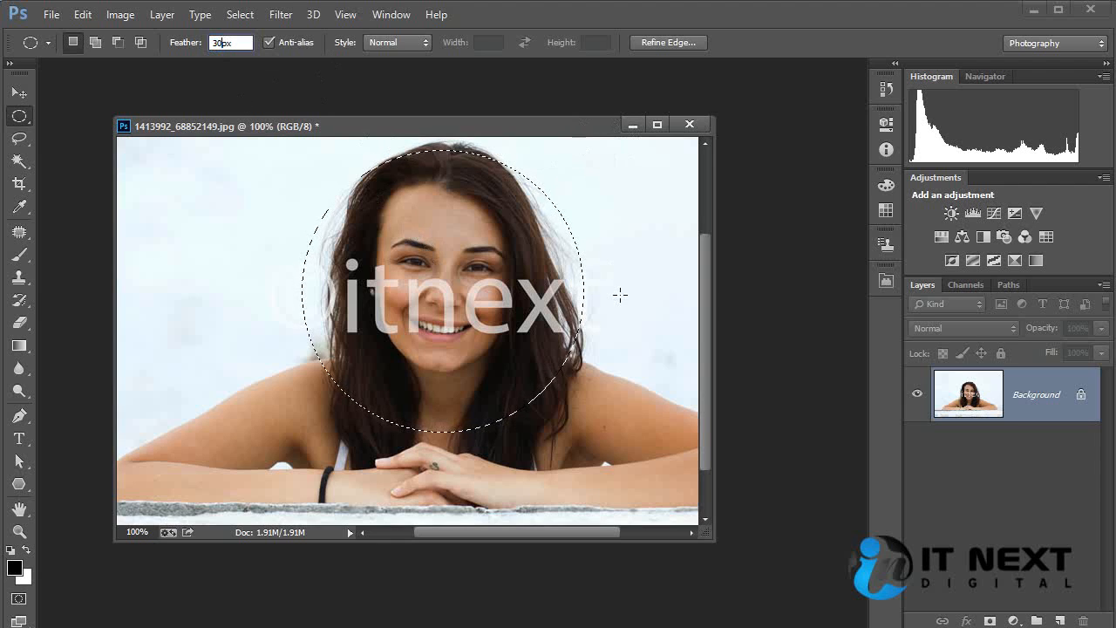
type("30")
key("ctrl+j")
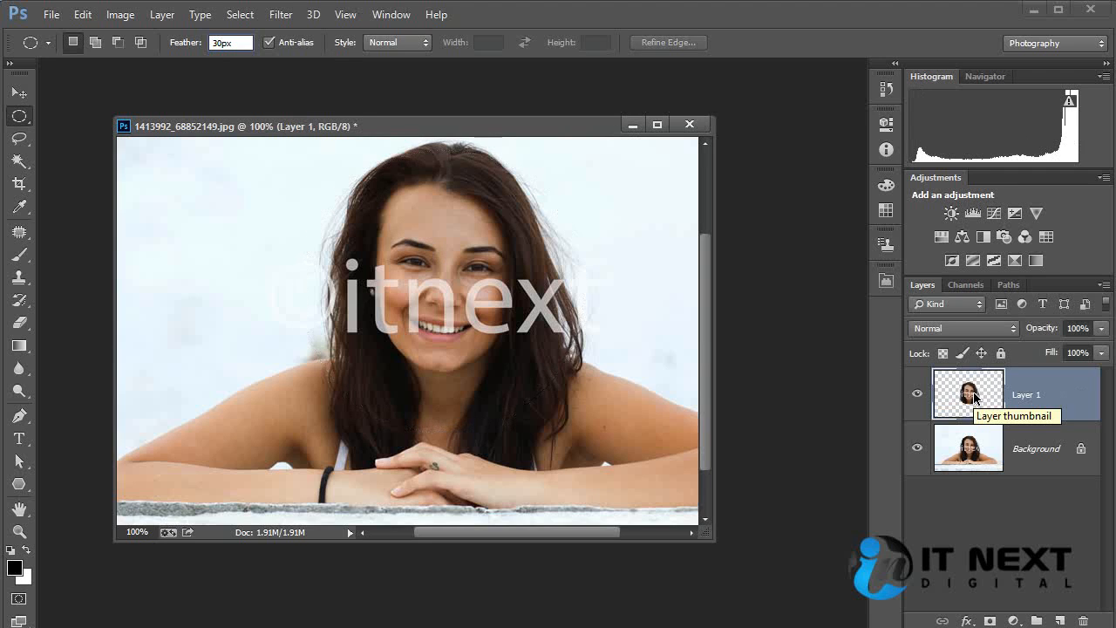
left_click(919, 396, "alt")
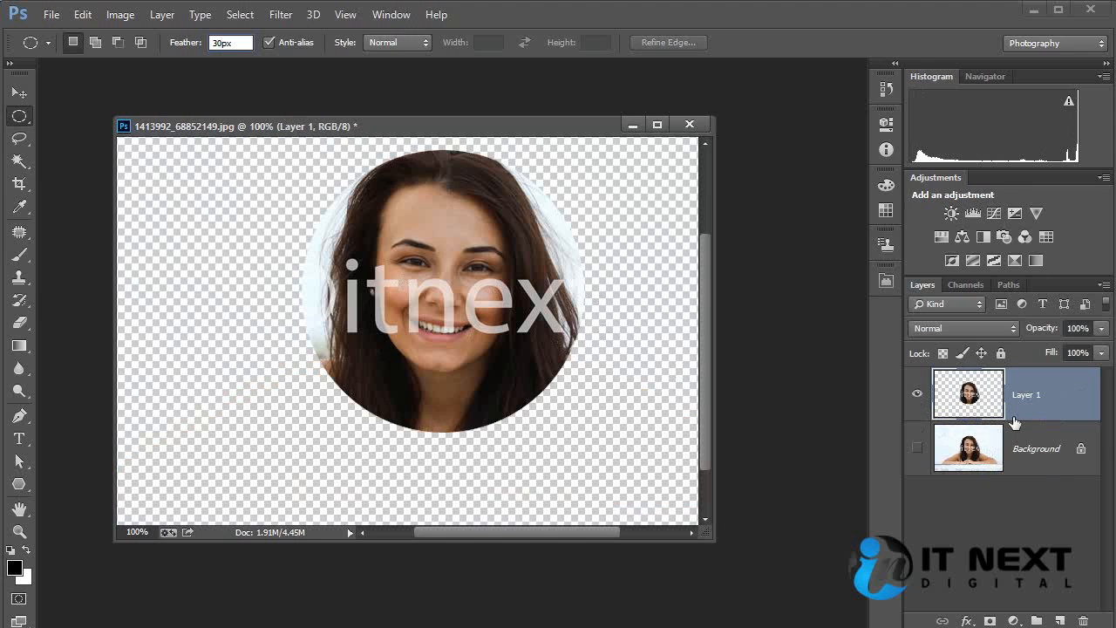
key("ctrl+alt+z")
key("ctrl+alt+z")
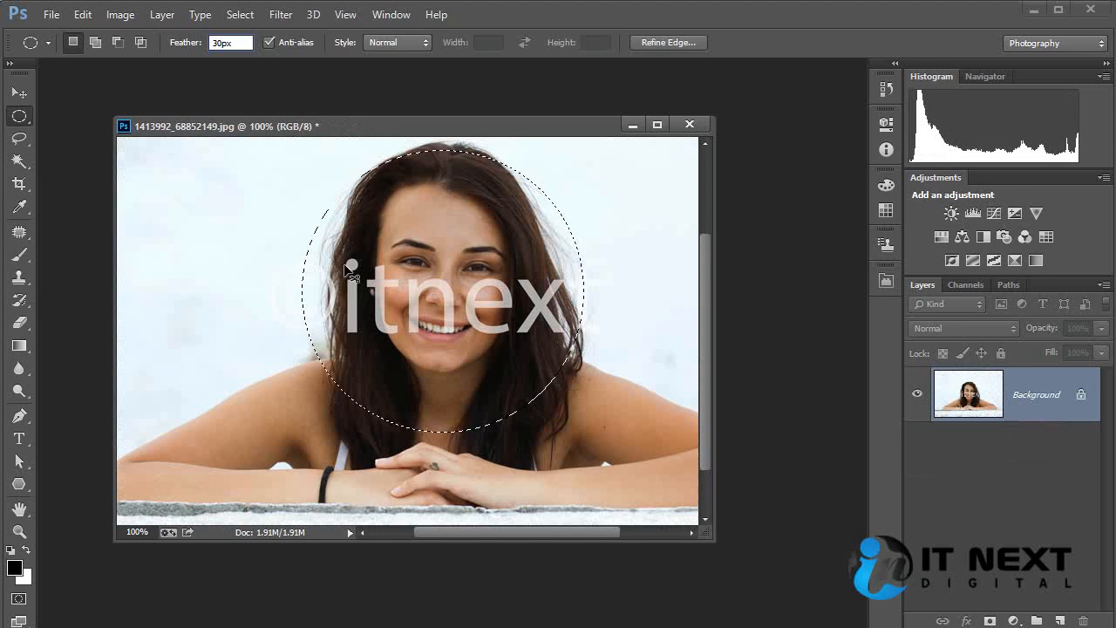
Step: Draw a new circular selection around the face with the 30 px feather and copy it to a new layer
left_click(316, 209)
left_click_drag(287, 169, 606, 435)
key("ctrl+j")
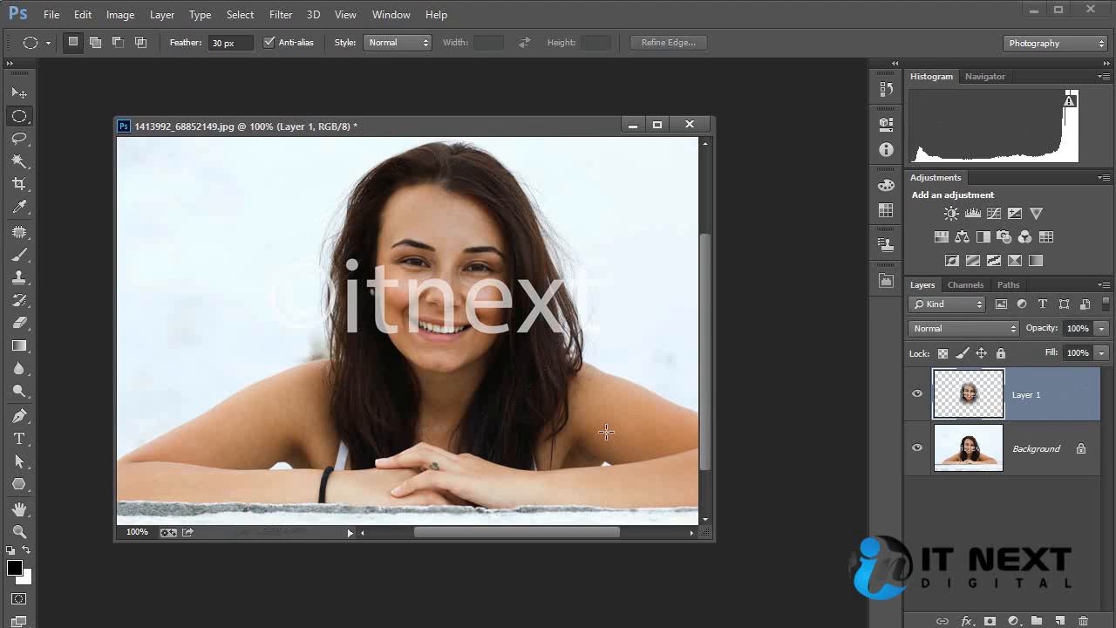
Step: Hide the Background layer so that only the feathered face copy is displayed
left_click(916, 447, "alt")
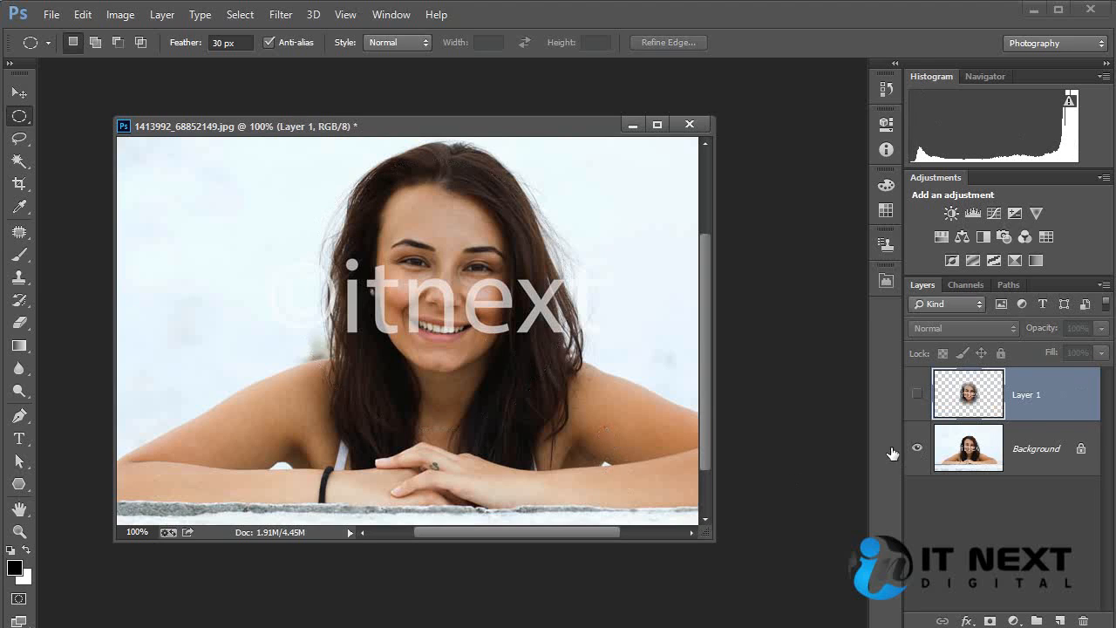
left_click(917, 450, "alt")
left_click(917, 399)
left_click(916, 397)
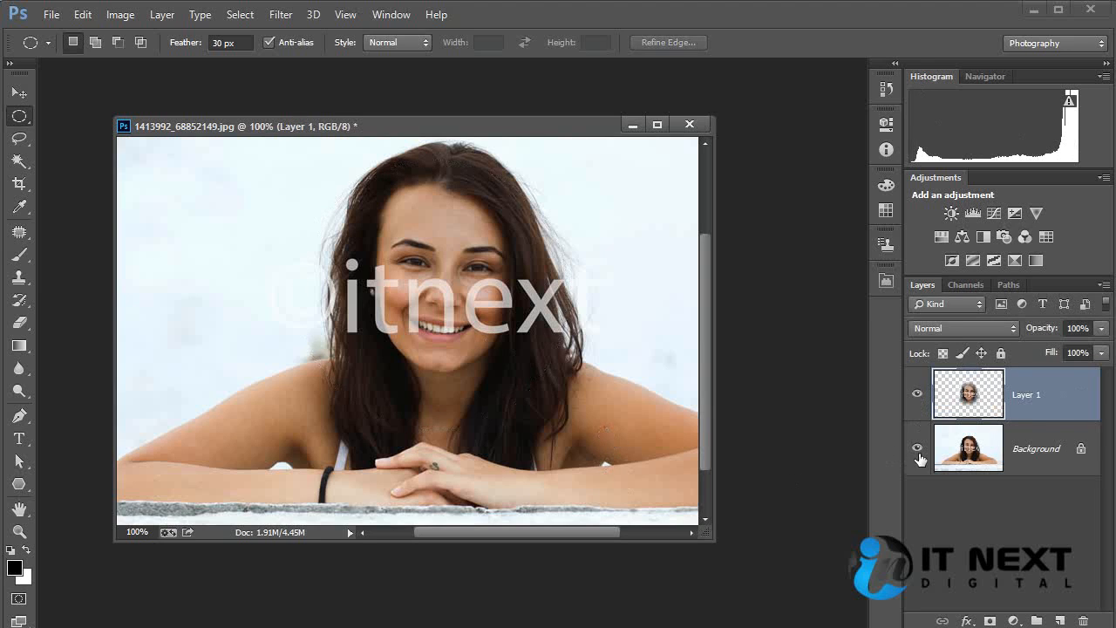
left_click(917, 448)
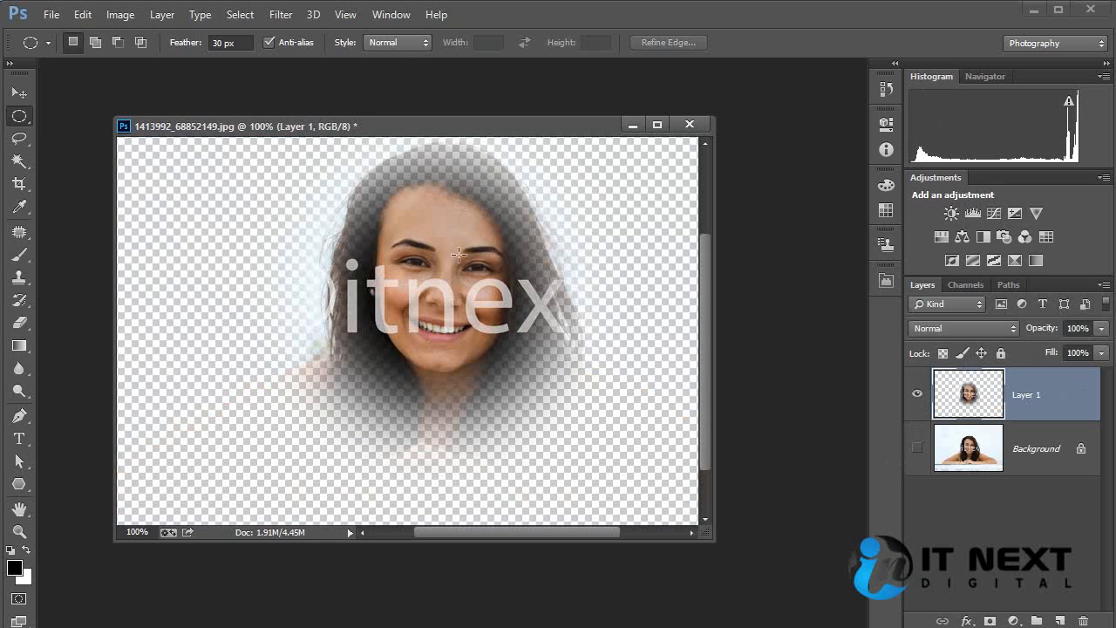
Step: Add a new layer beneath the face copy and fill it with black, trying a white fill in between
left_click(994, 457)
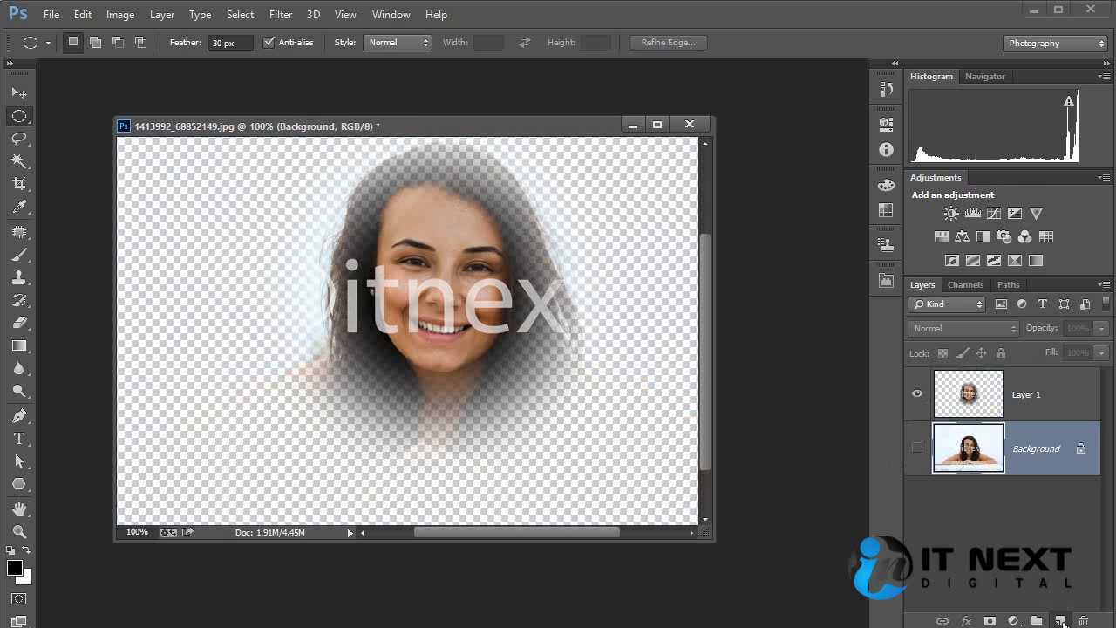
left_click(1060, 620)
key("alt+BackSpace")
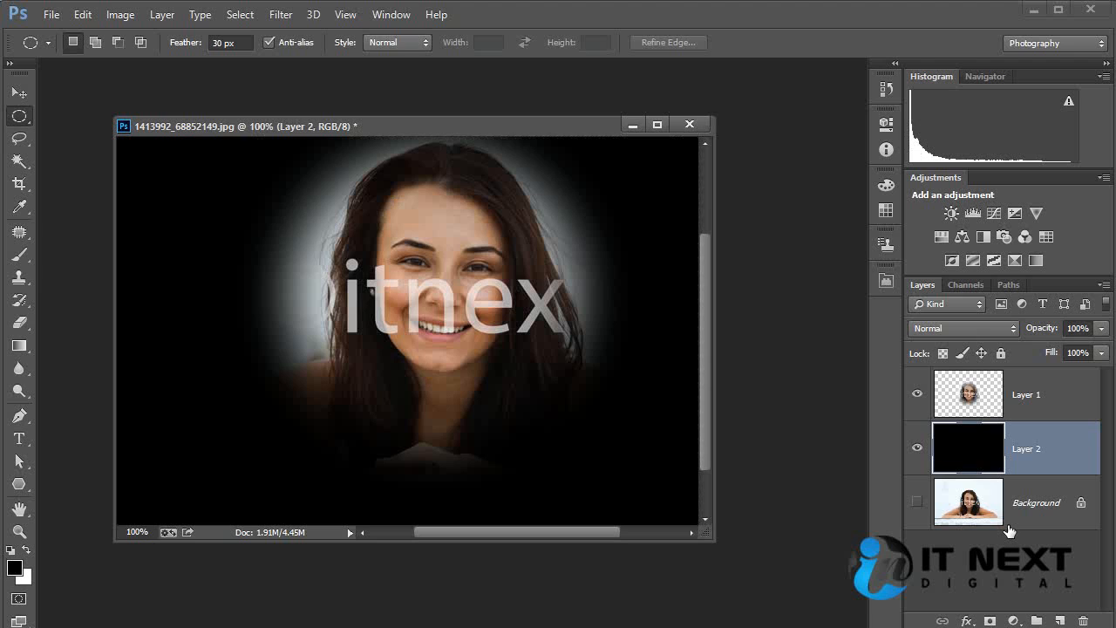
key("ctrl+BackSpace")
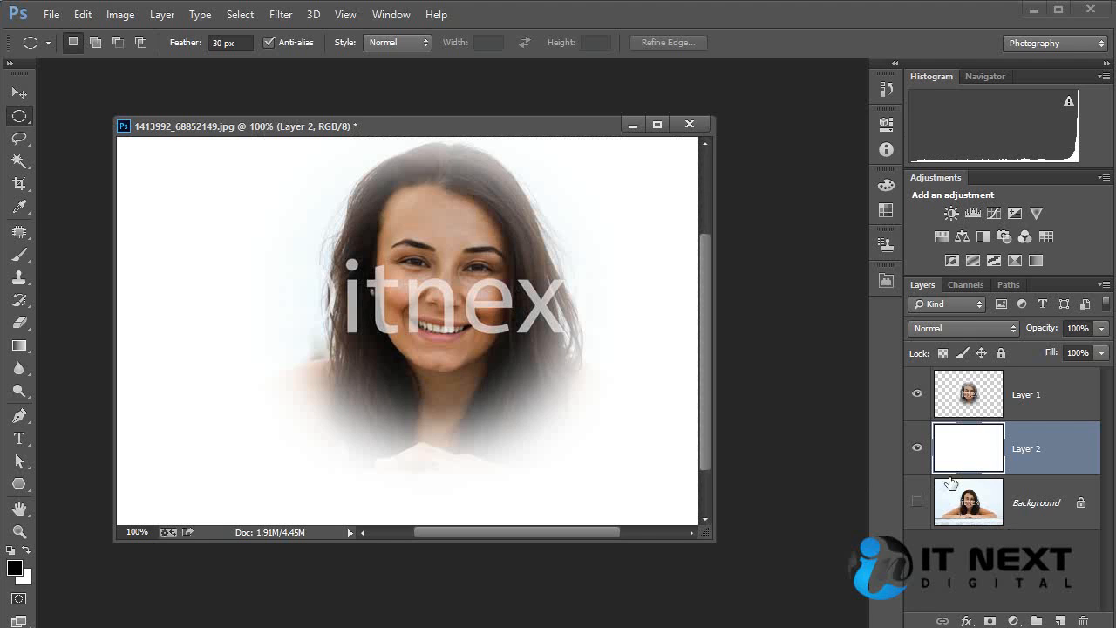
key("alt+BackSpace")
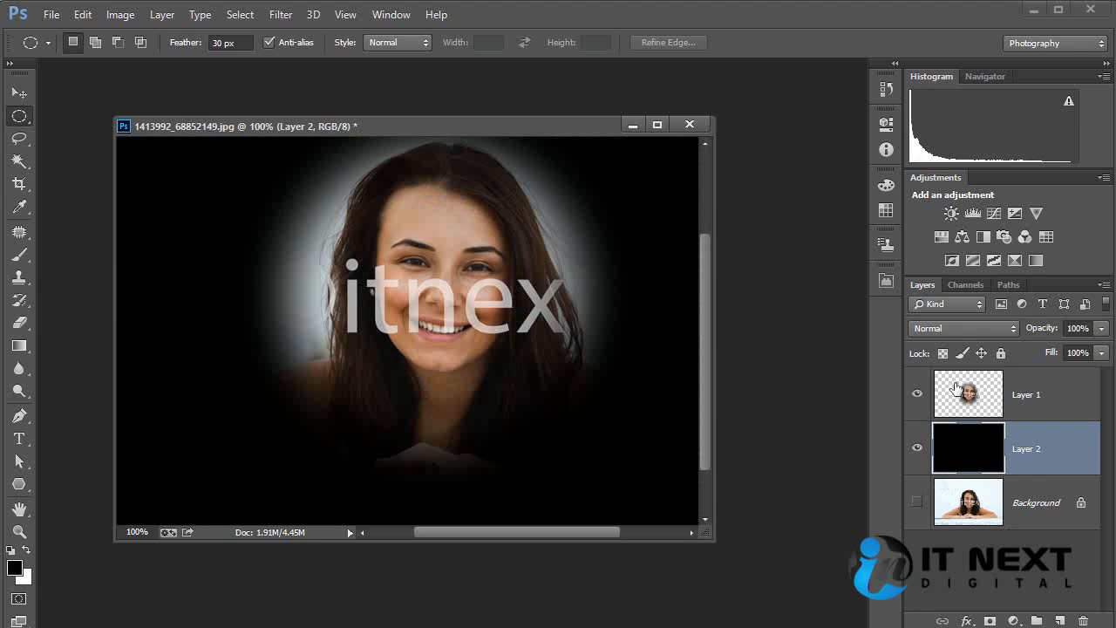
Step: Delete the face copy layer and the black fill layer, and show the Background layer again
left_click(958, 386)
key("Delete")
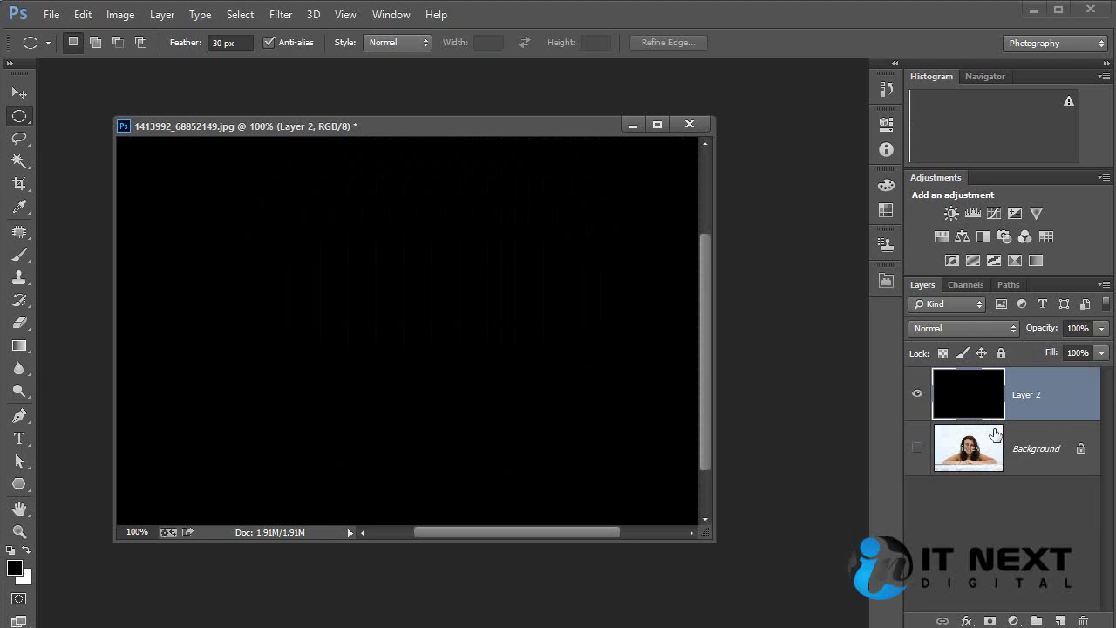
left_click(916, 448)
left_click_drag(1058, 407, 1084, 619)
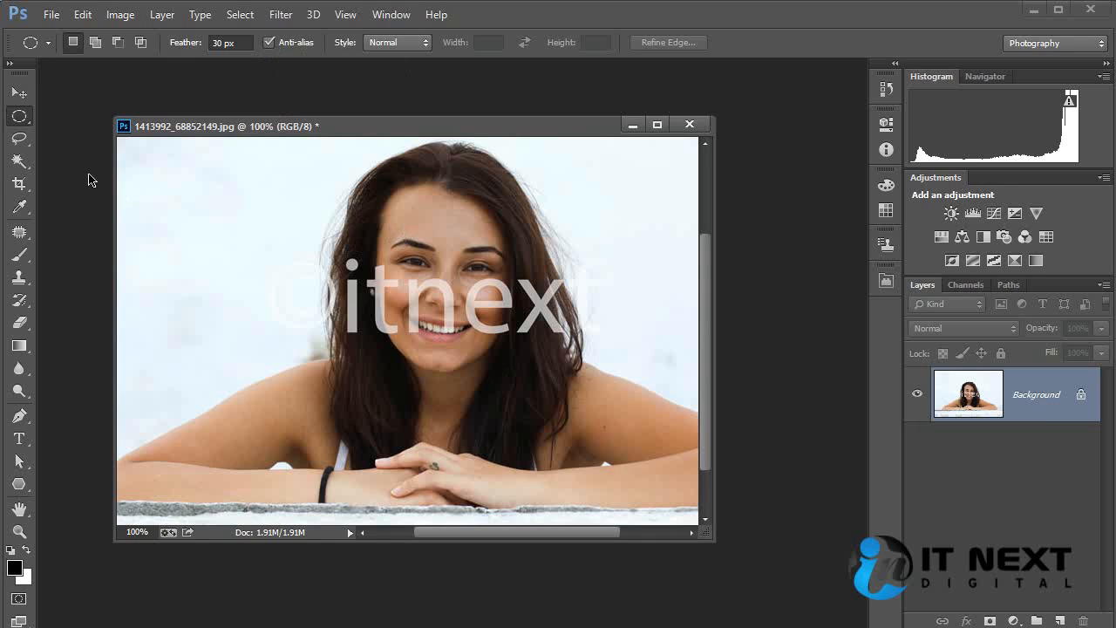
Step: Set the elliptical marquee's feather to 50 px and draw a circular selection around the face
left_click(174, 41)
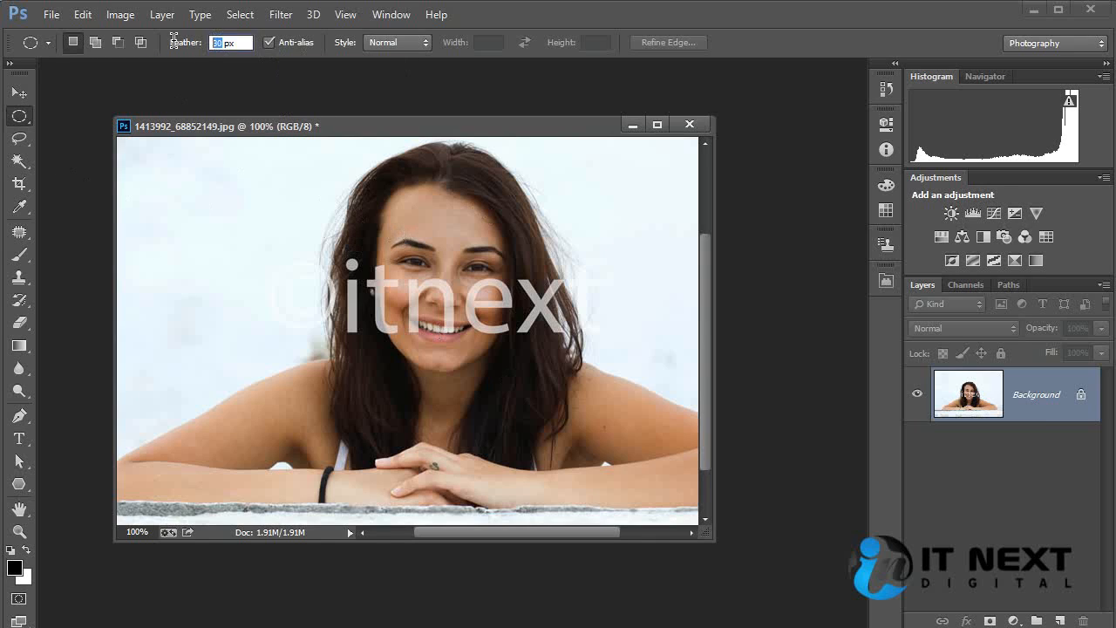
key("Return")
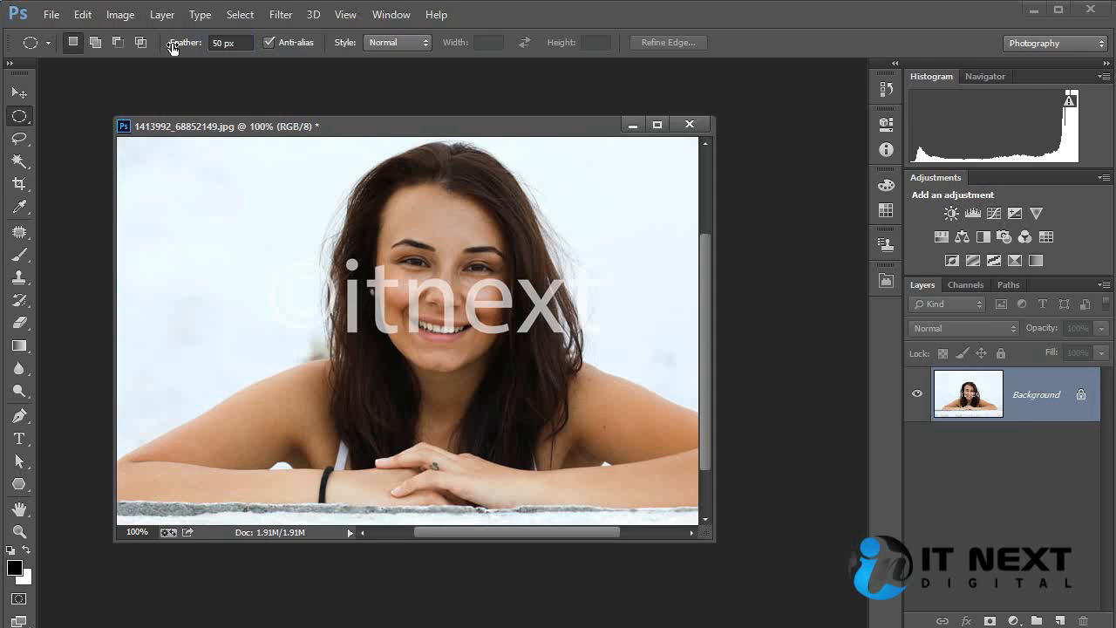
left_click_drag(433, 209, 598, 384)
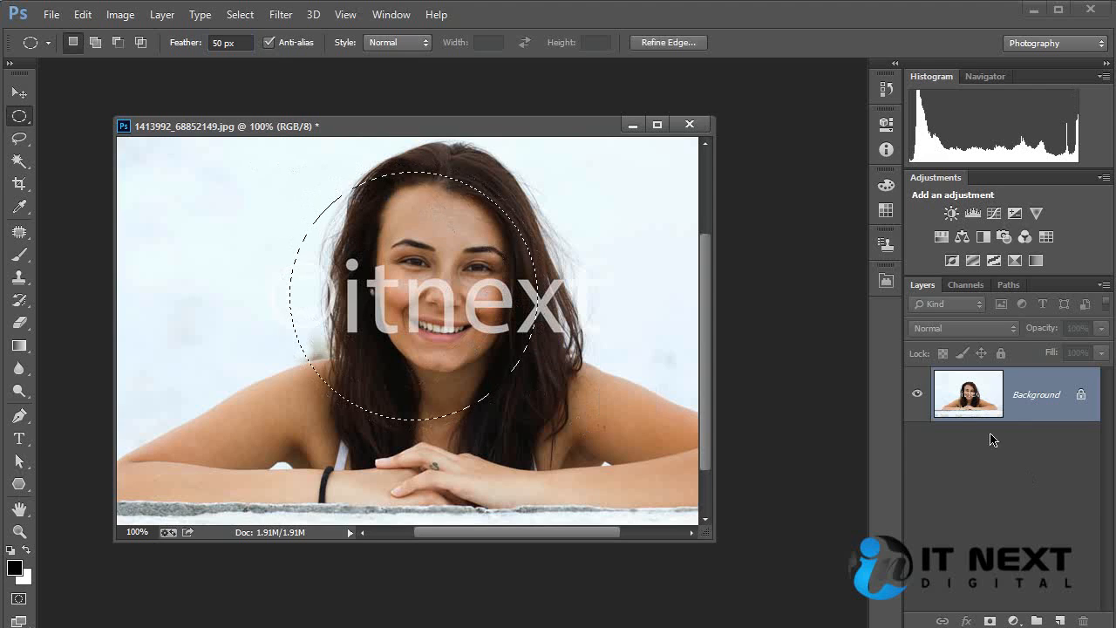
Step: Try copying the 50 px feathered selection to a new layer with the Background hidden, and undo back to the selection
key("ctrl+j")
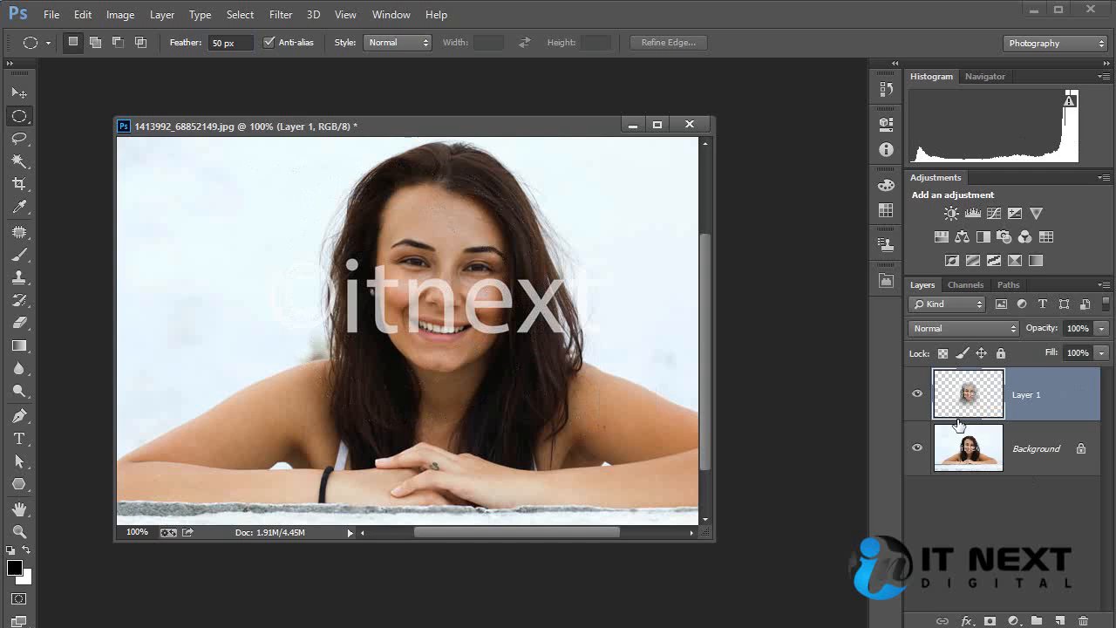
left_click(916, 448)
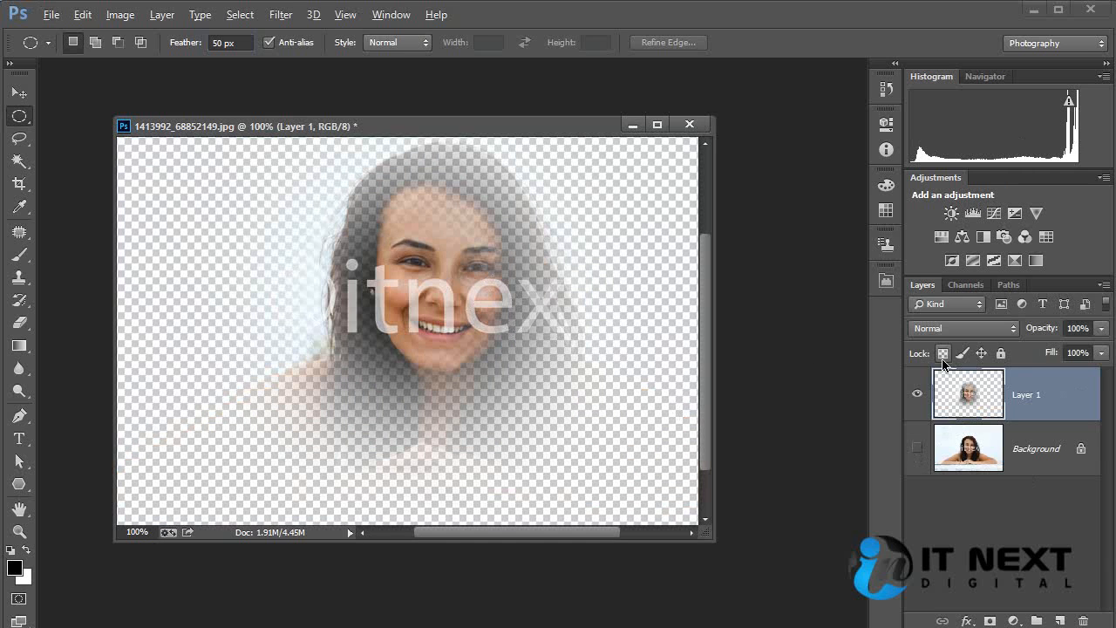
key("ctrl+z")
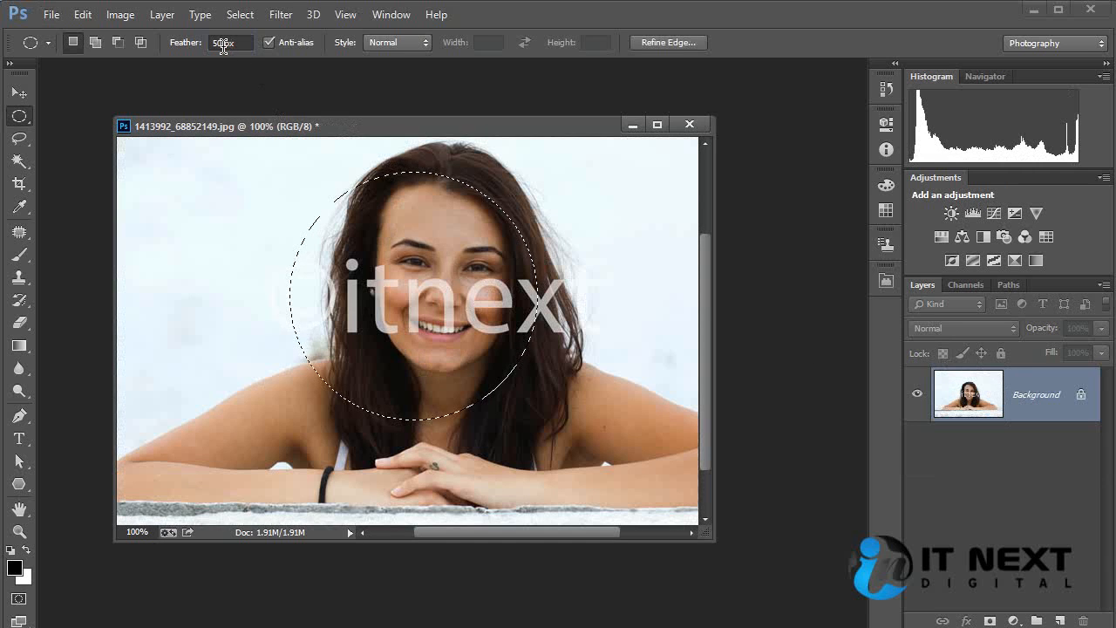
Step: Set the marquee feather to 5 px and copy the existing circular selection to a new layer
left_click(182, 44)
type("5")
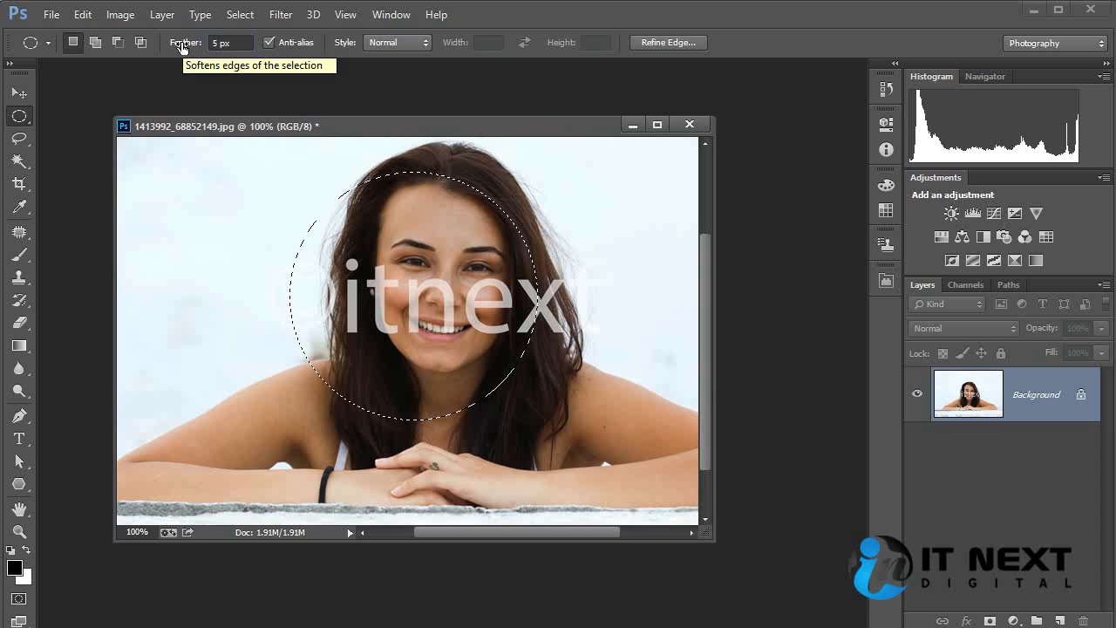
key("Return")
key("ctrl+j")
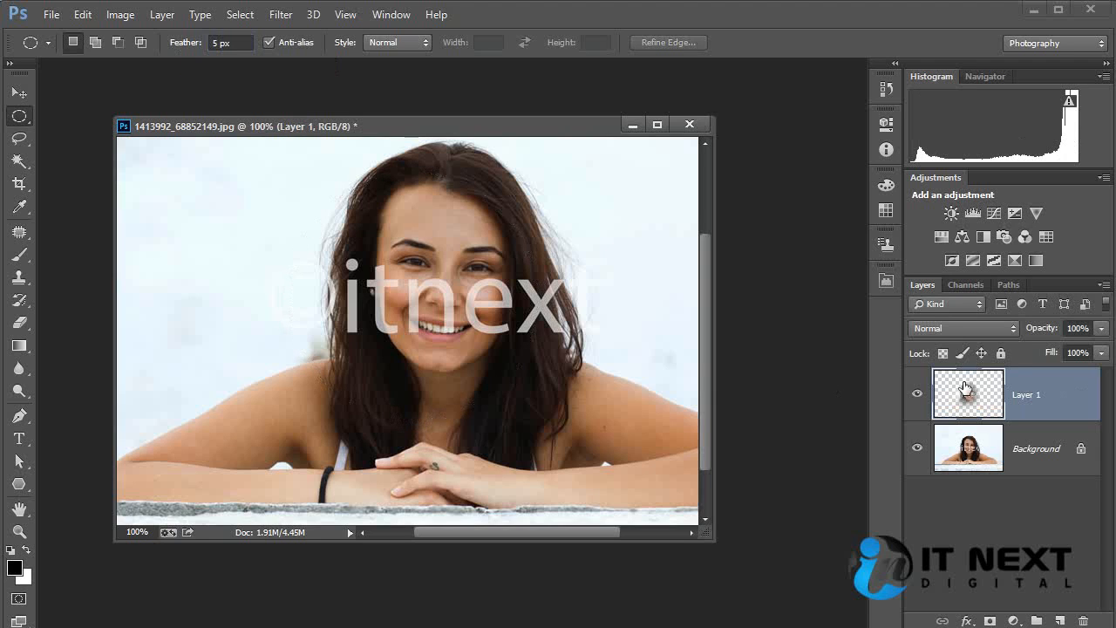
Step: From the Background layer, draw a circular selection with a 50 px feather around the face and copy it to a new layer
left_click(980, 456)
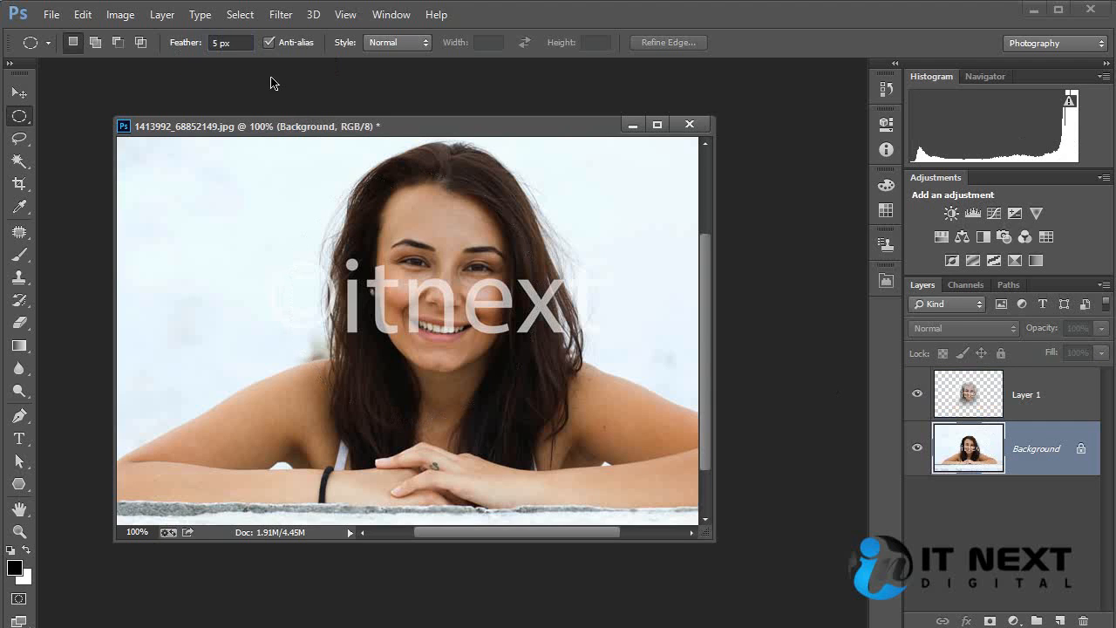
left_click(217, 43)
type("0")
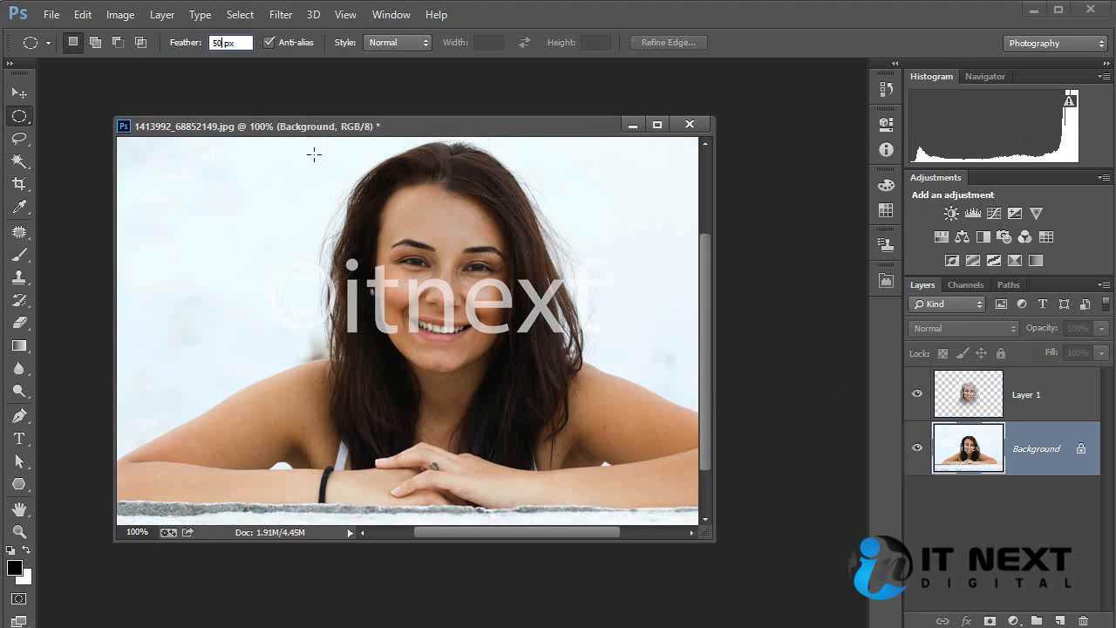
left_click_drag(314, 154, 575, 419)
key("ctrl+j")
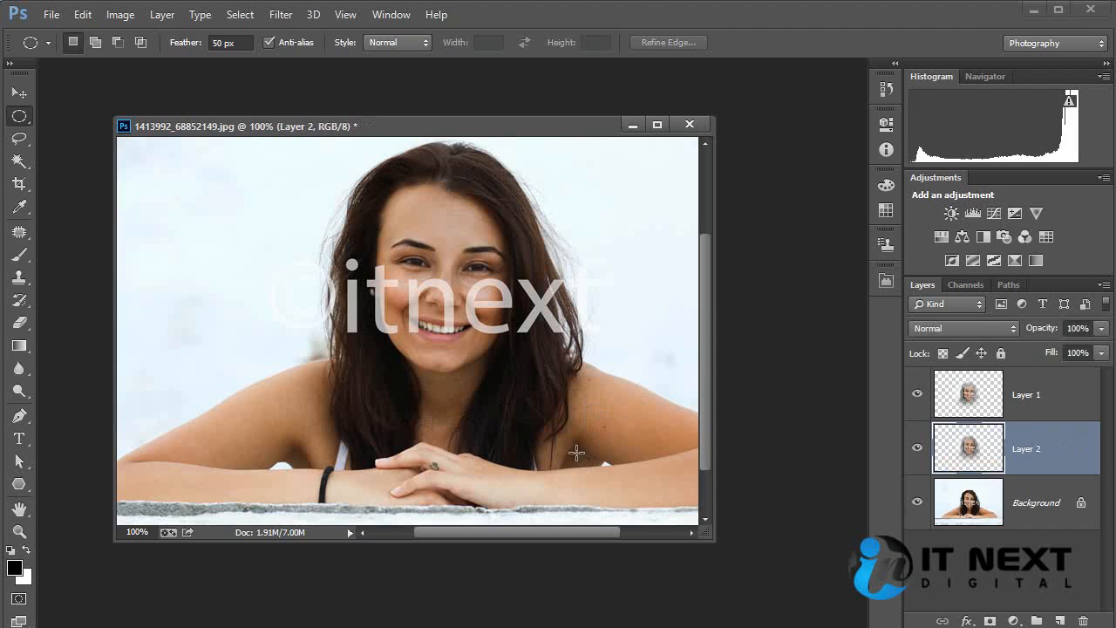
Step: Hide the Background layer and add a new black-filled layer directly above it, beneath the two face copies
left_click(916, 502)
left_click(1038, 502)
left_click(1061, 620)
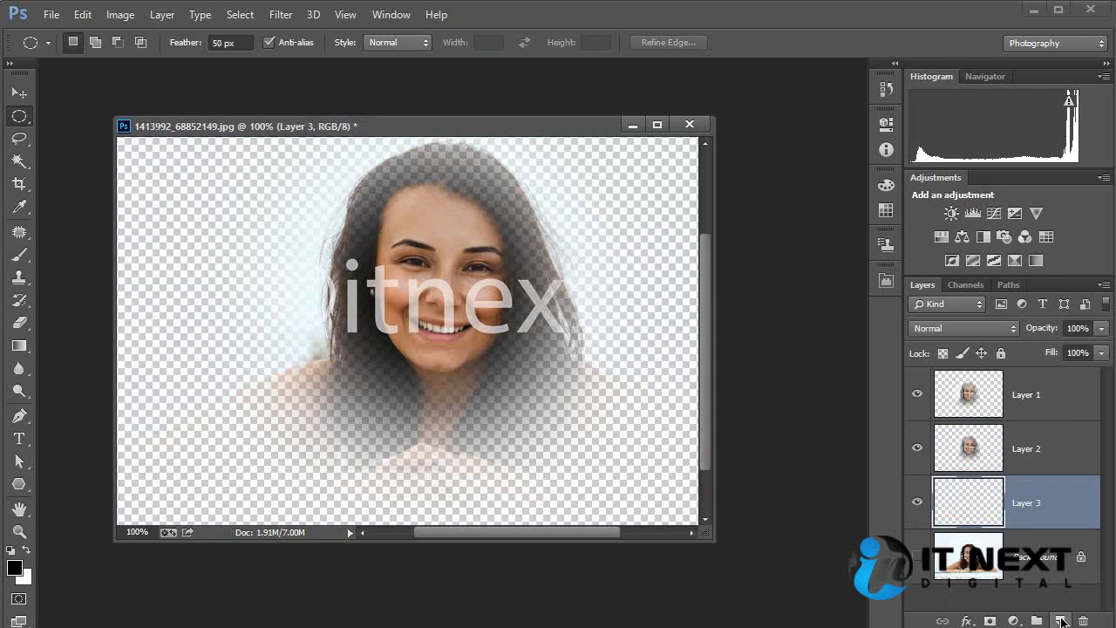
key("alt+BackSpace")
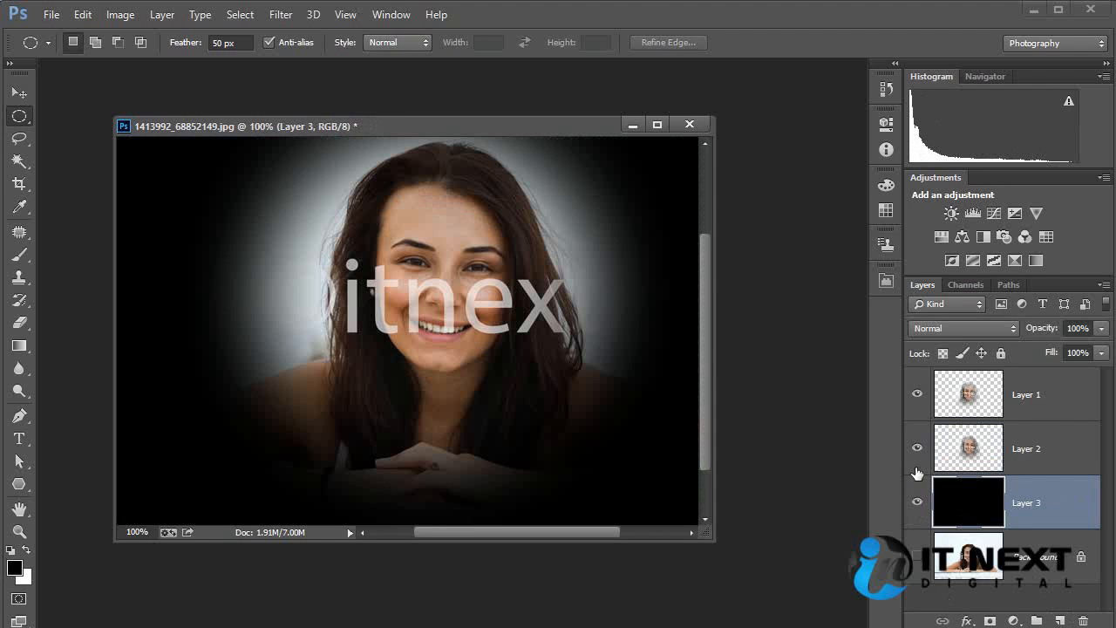
Step: Compare the edge softness of the two face copies against black by toggling the visibility of Layer 1 and Layer 2
left_click(916, 394)
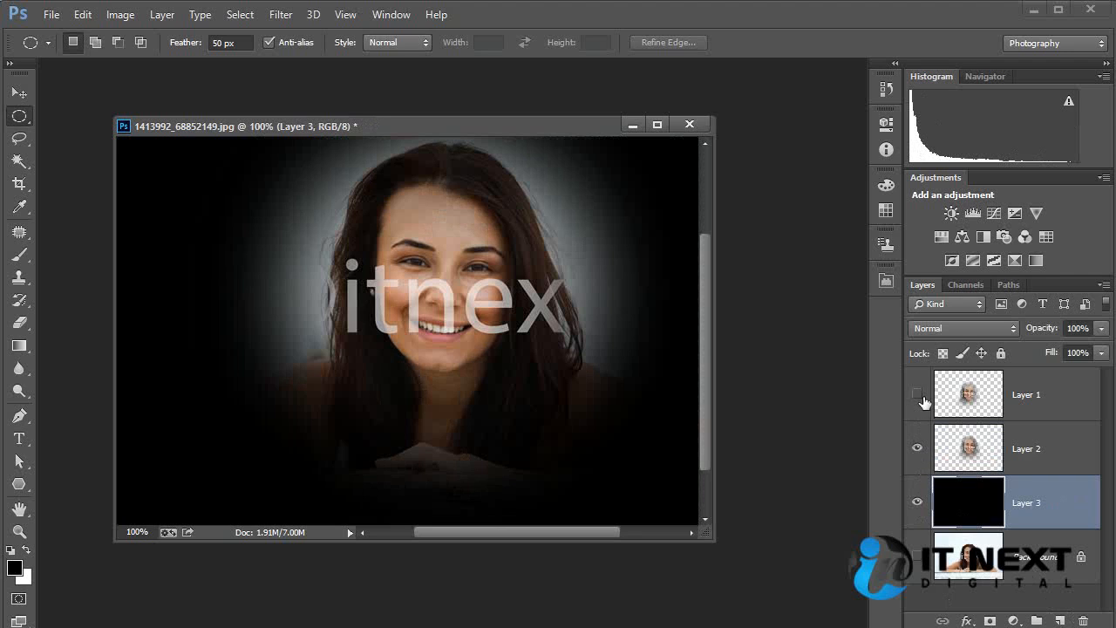
left_click(917, 448)
left_click(917, 397)
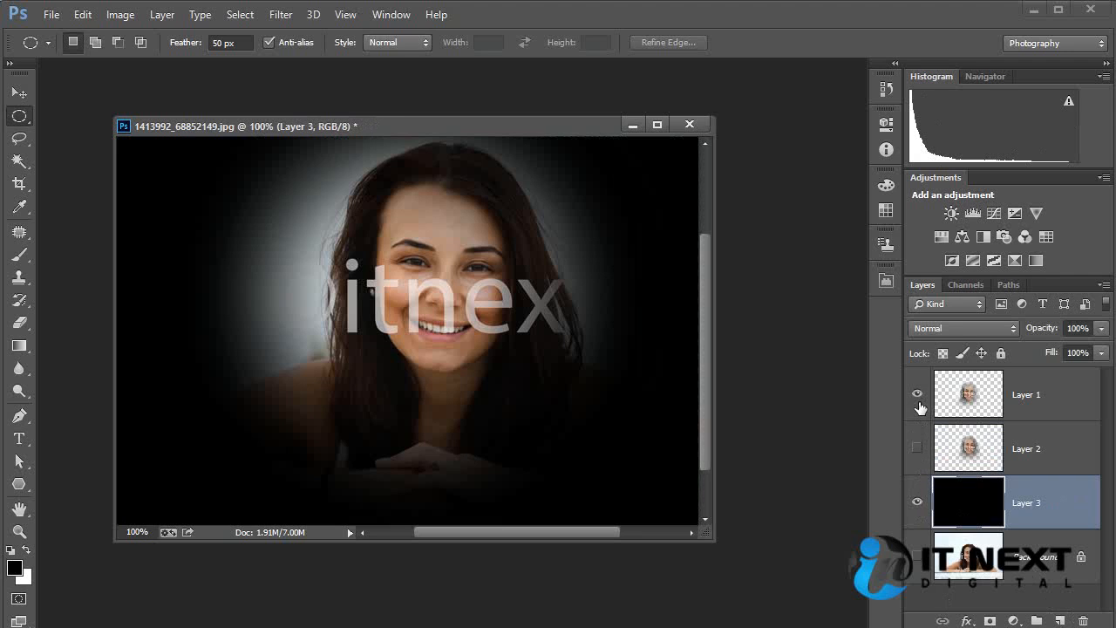
left_click(916, 394)
left_click(917, 448)
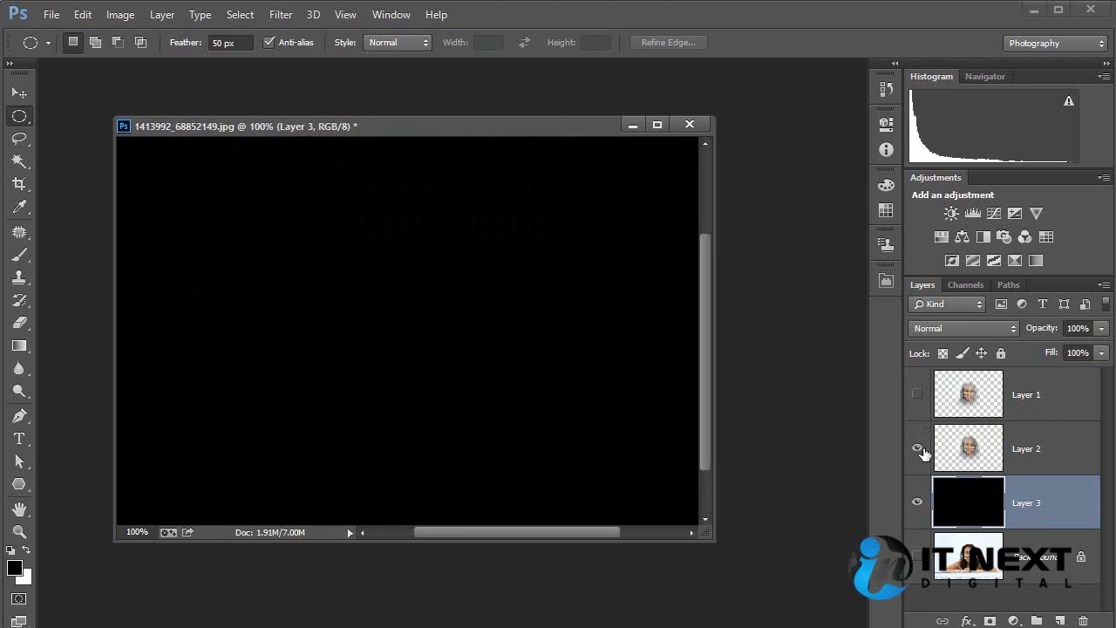
left_click(917, 448)
left_click(918, 394)
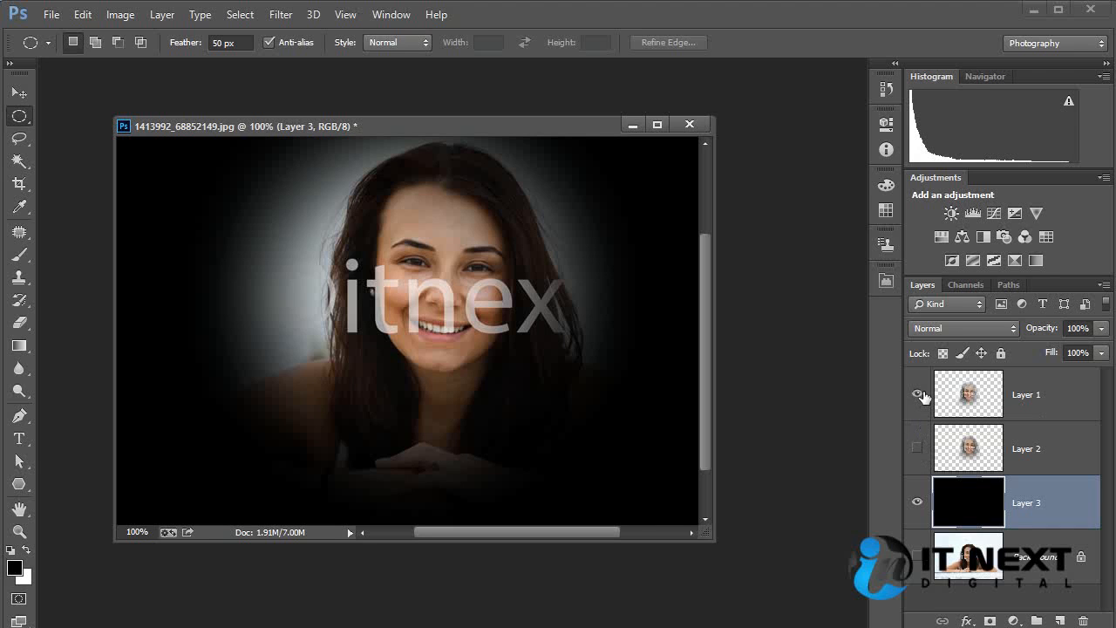
left_click(917, 448)
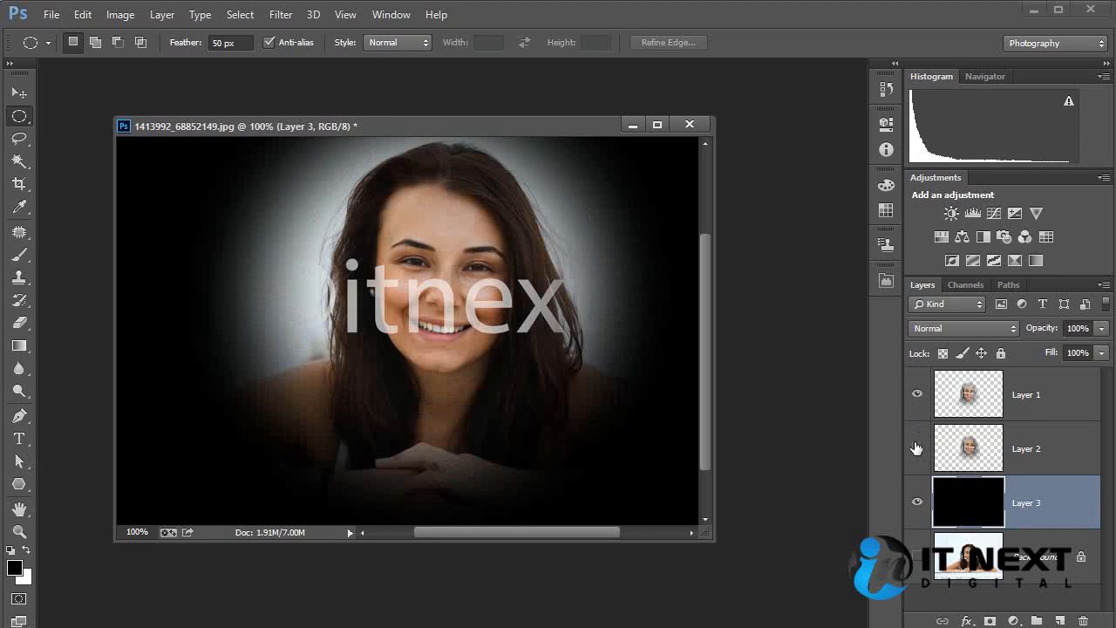
left_click(916, 448)
left_click(916, 448)
left_click(916, 448)
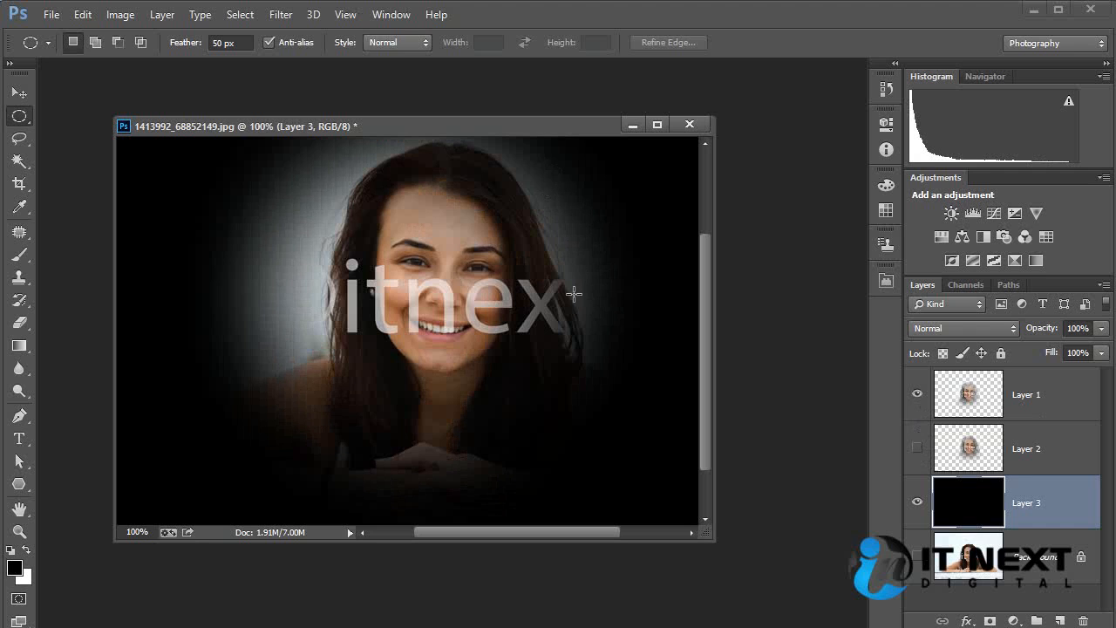
left_click(916, 449)
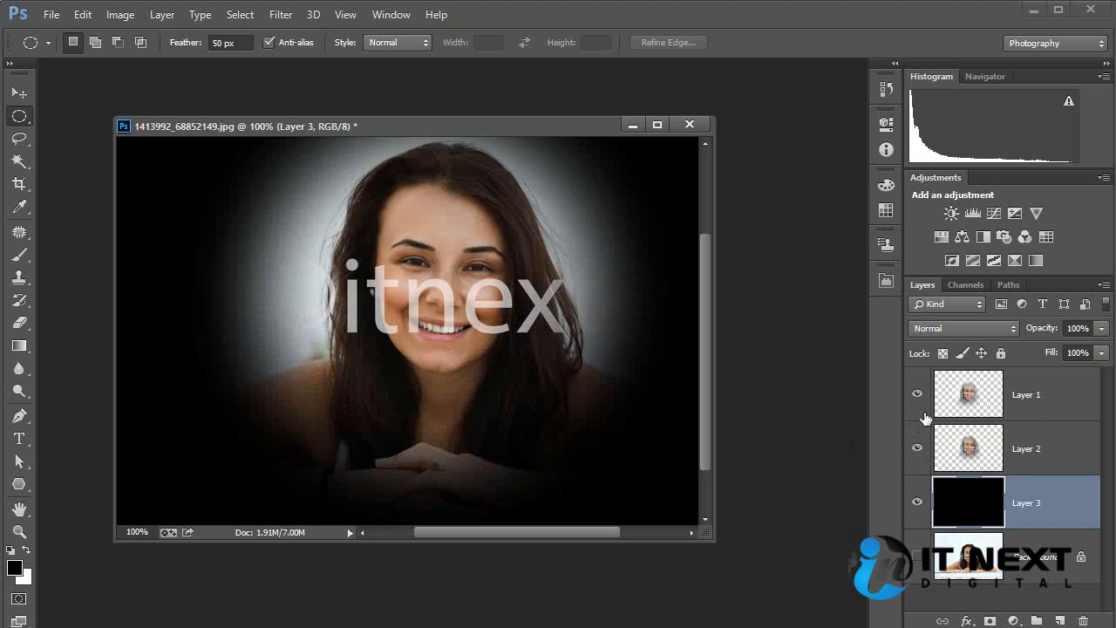
left_click(917, 395)
left_click(917, 395)
left_click(917, 395)
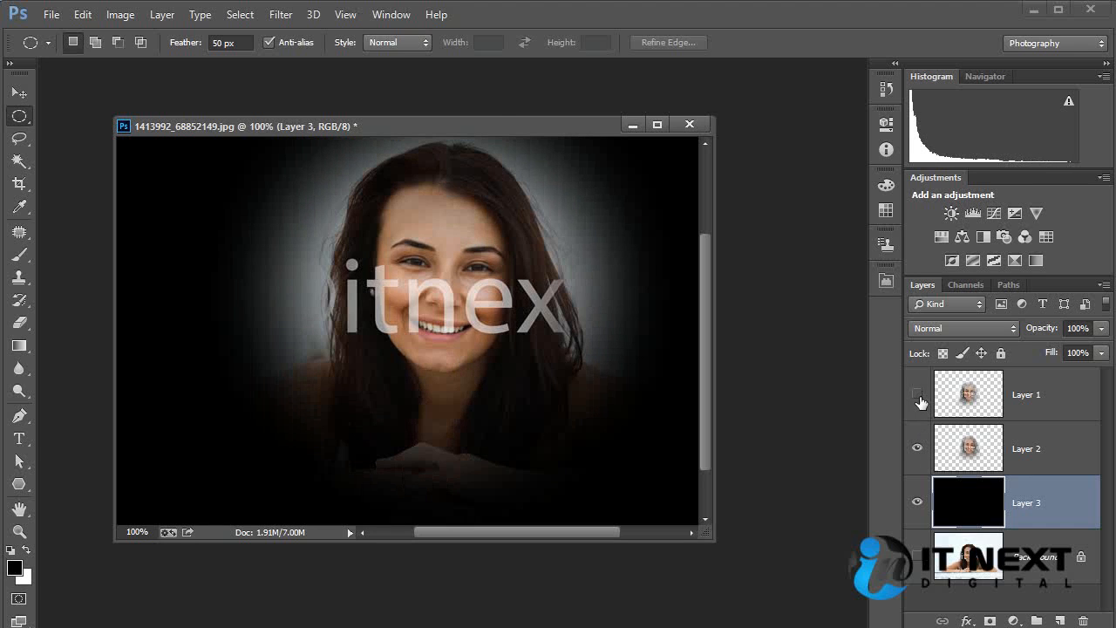
left_click(917, 395)
left_click(916, 448)
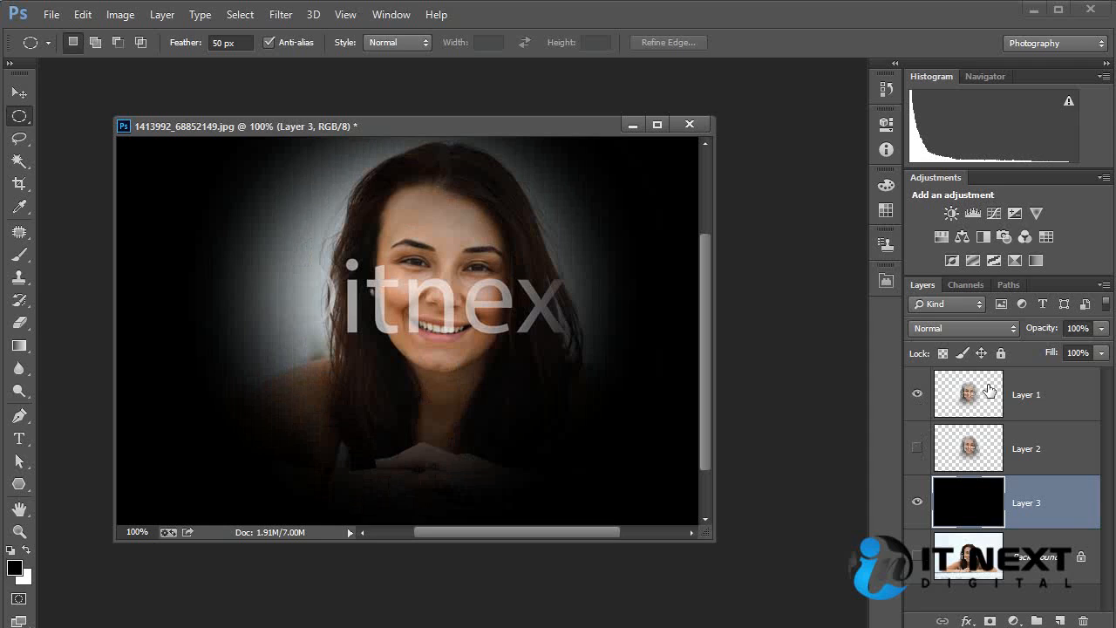
Step: Delete both face copy layers and the black fill layer, leaving only the Background layer shown
left_click(983, 394)
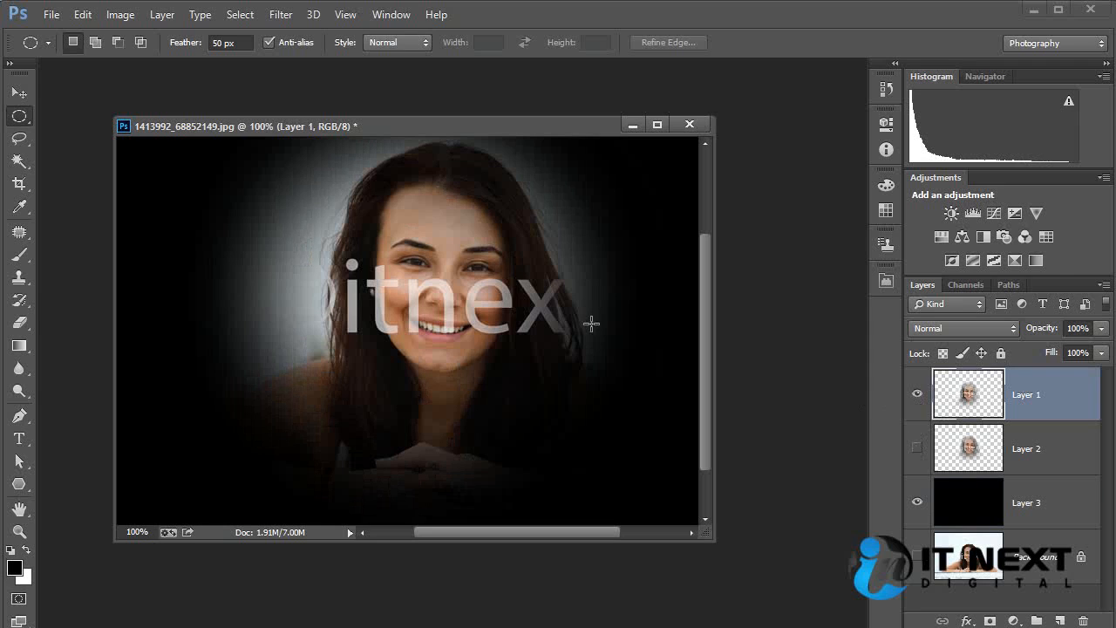
left_click_drag(995, 412, 1087, 620)
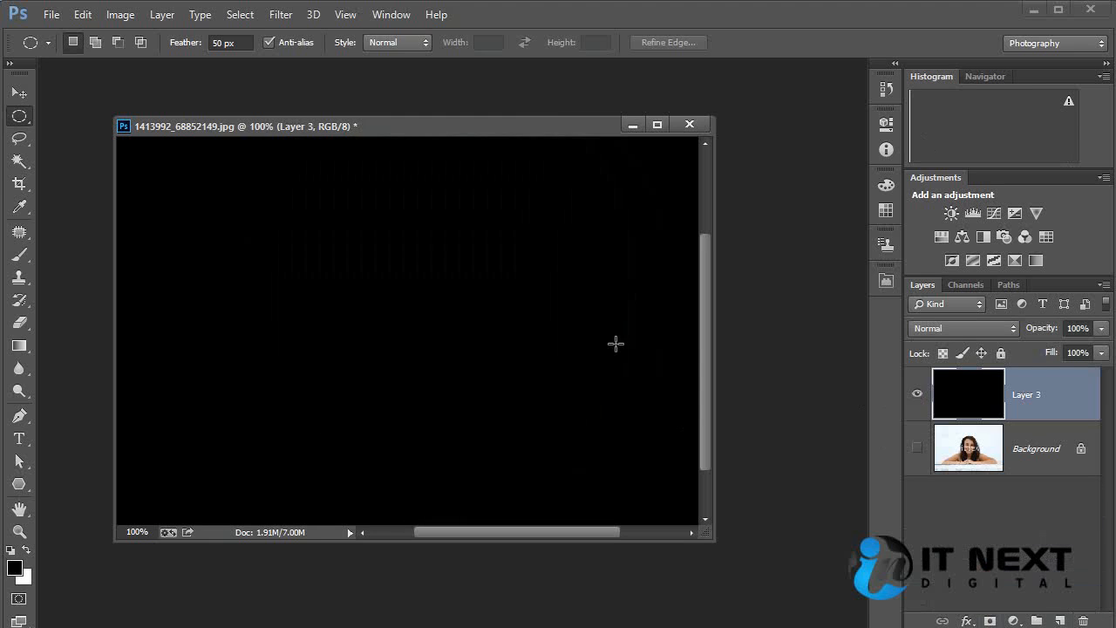
left_click_drag(1021, 420, 1088, 616)
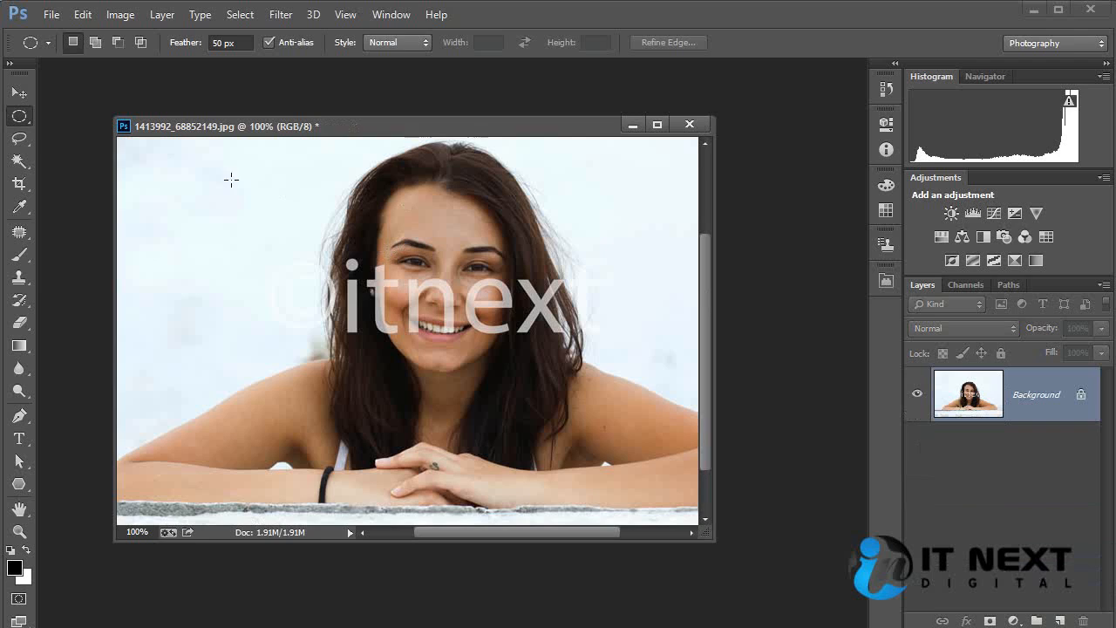
Step: Outline the woman freehand with the Lasso tool at 0 px feather and copy the selection to a new layer
left_click(19, 139)
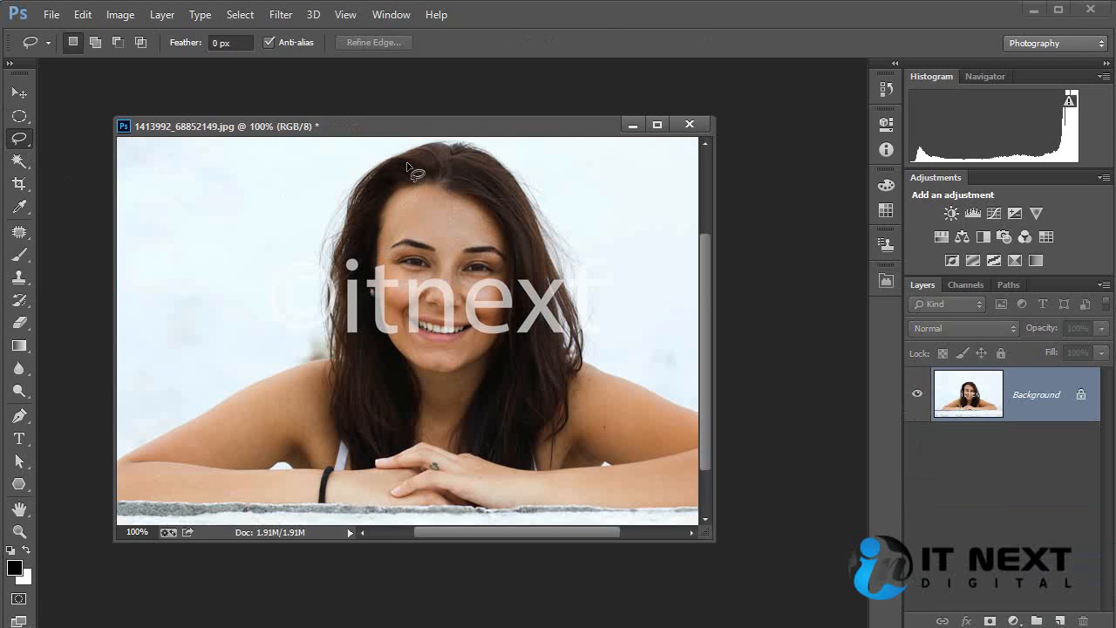
mouse_move(406, 163)
left_mouse_down()
mouse_move(348, 207)
mouse_move(328, 344)
mouse_move(129, 444)
mouse_move(189, 497)
mouse_move(628, 508)
mouse_move(712, 475)
mouse_move(683, 410)
mouse_move(583, 367)
mouse_move(559, 331)
mouse_move(553, 268)
mouse_move(524, 202)
left_mouse_up()
mouse_move(478, 157)
left_mouse_down()
mouse_move(397, 151)
mouse_move(353, 188)
left_mouse_up()
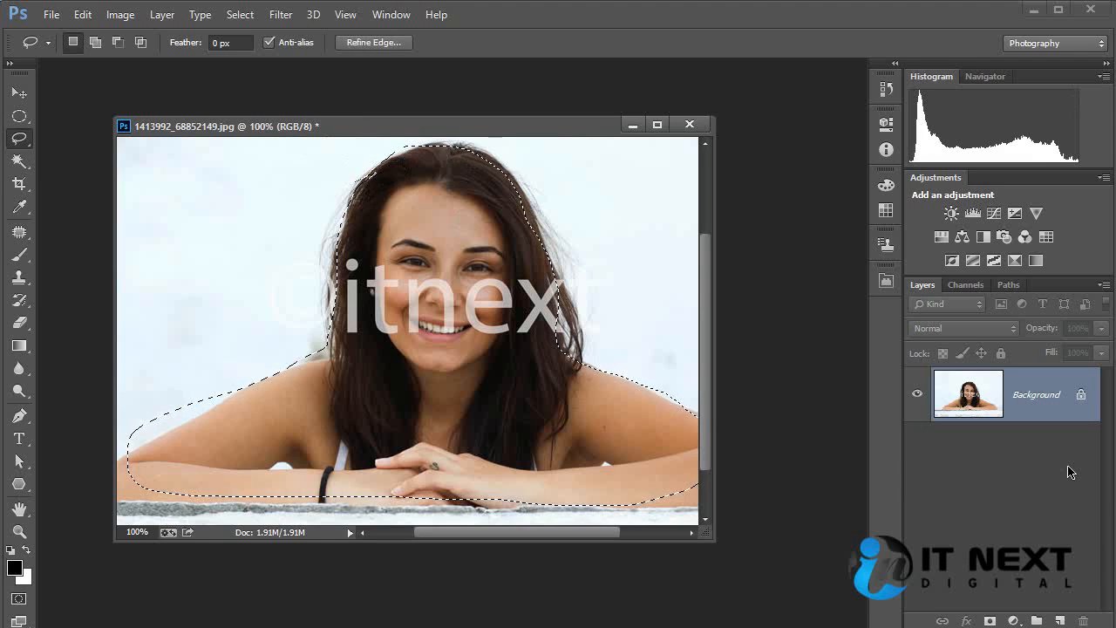
key("ctrl+j")
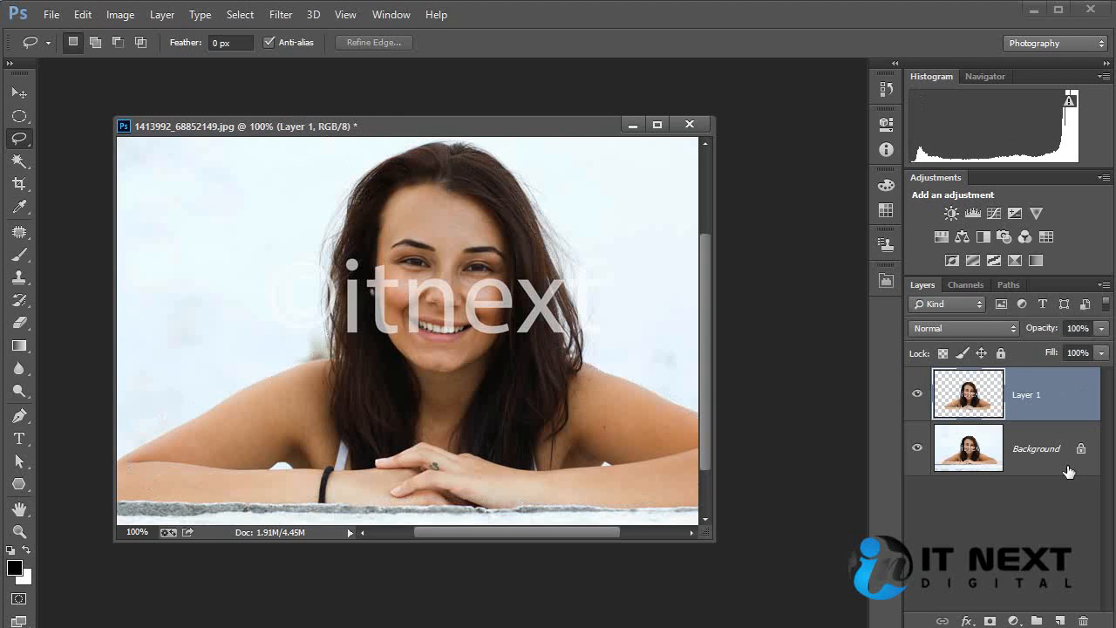
Step: Hide the Background layer and place a new black-filled layer beneath the hard-edged cutout of the woman
left_click(917, 448)
left_click(998, 463)
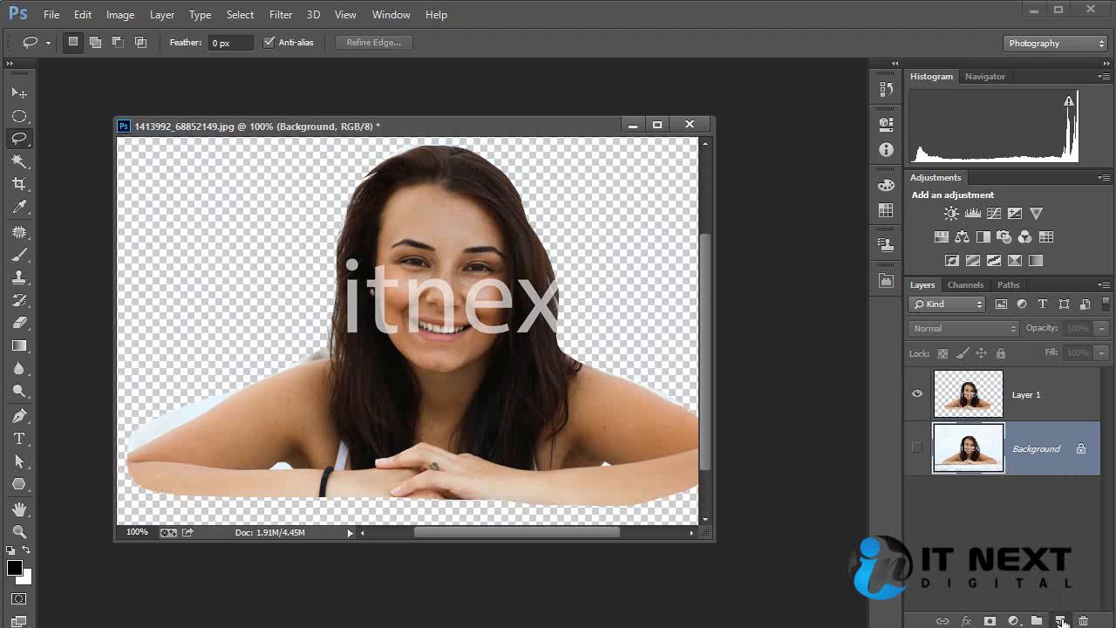
left_click(1059, 620)
key("alt+BackSpace")
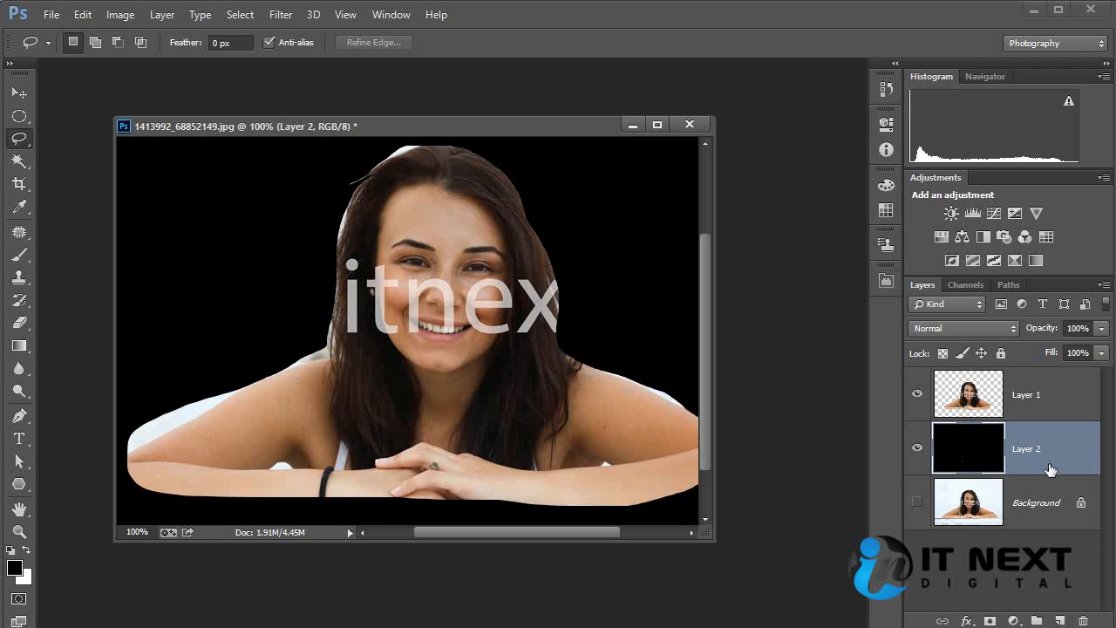
Step: Delete the black fill layer, and undo the earlier changes back to the Background layer without a selection
left_click_drag(1050, 470, 1083, 621)
left_click(959, 402)
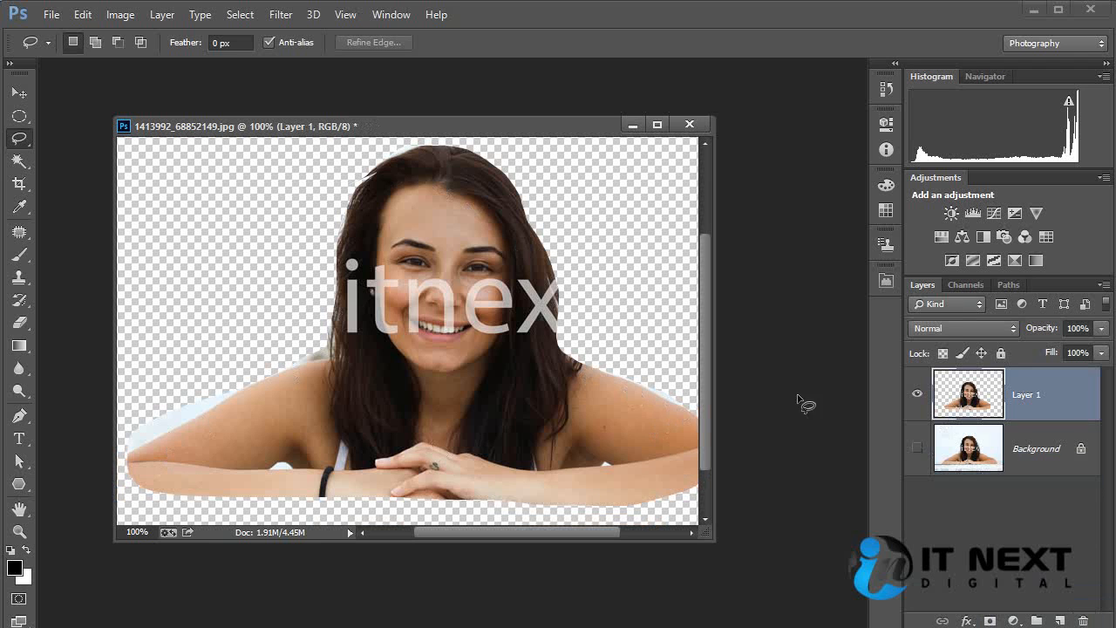
key("ctrl+alt+z")
key("ctrl+alt+z")
key("ctrl+alt+z")
key("ctrl+alt+z")
key("ctrl+alt+z")
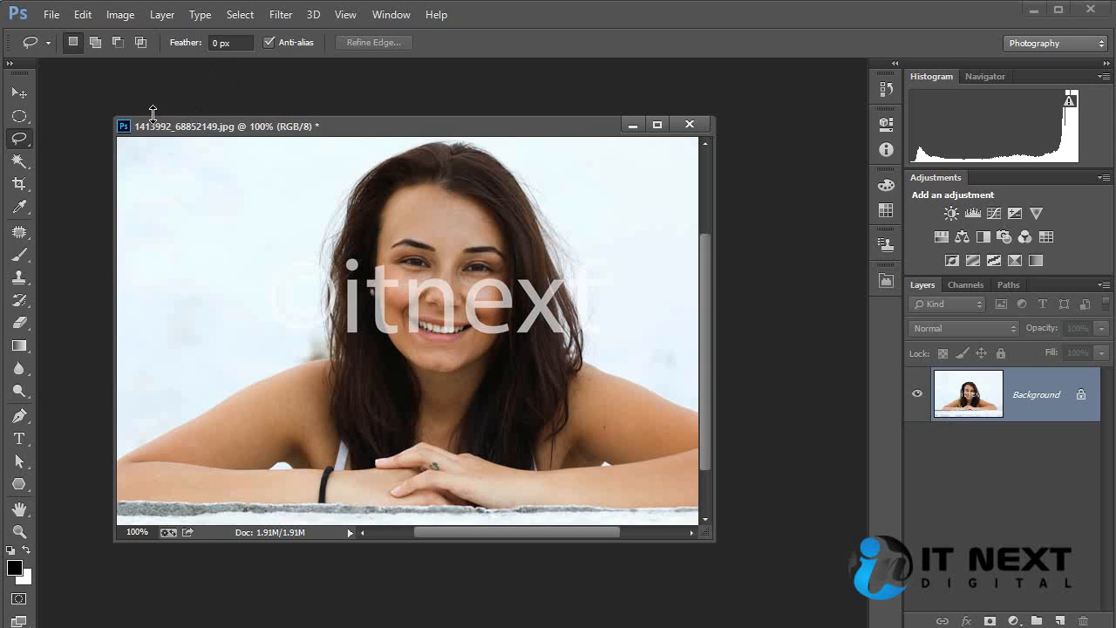
Step: Set the Lasso feather to 50 px, outline the woman freehand, and copy the selection to a new layer
left_click(218, 44)
type("5")
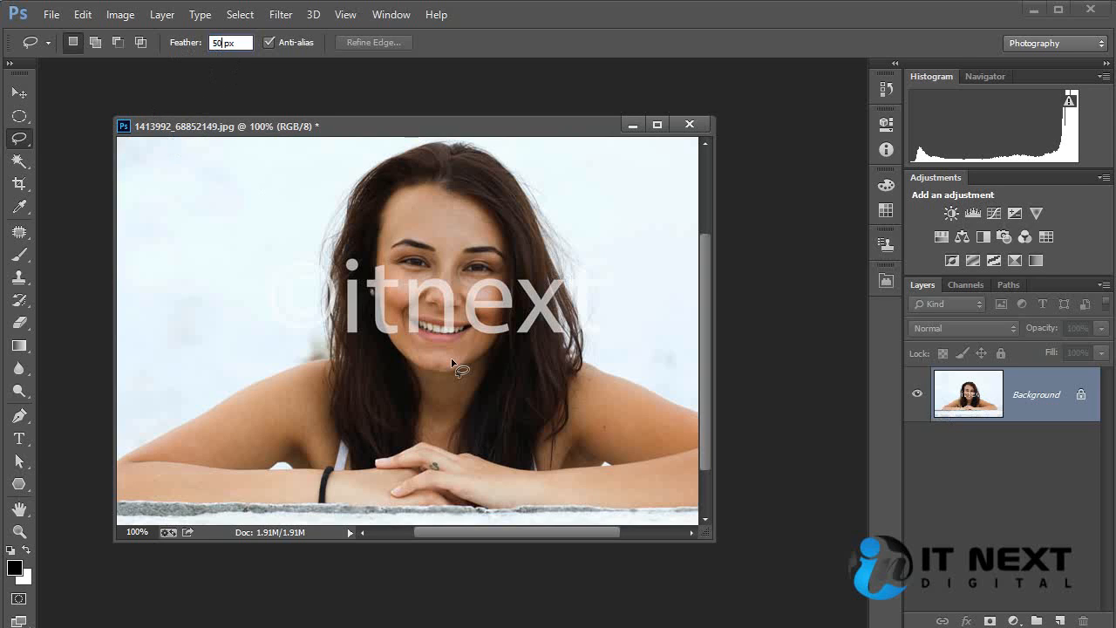
type("0")
key("Return")
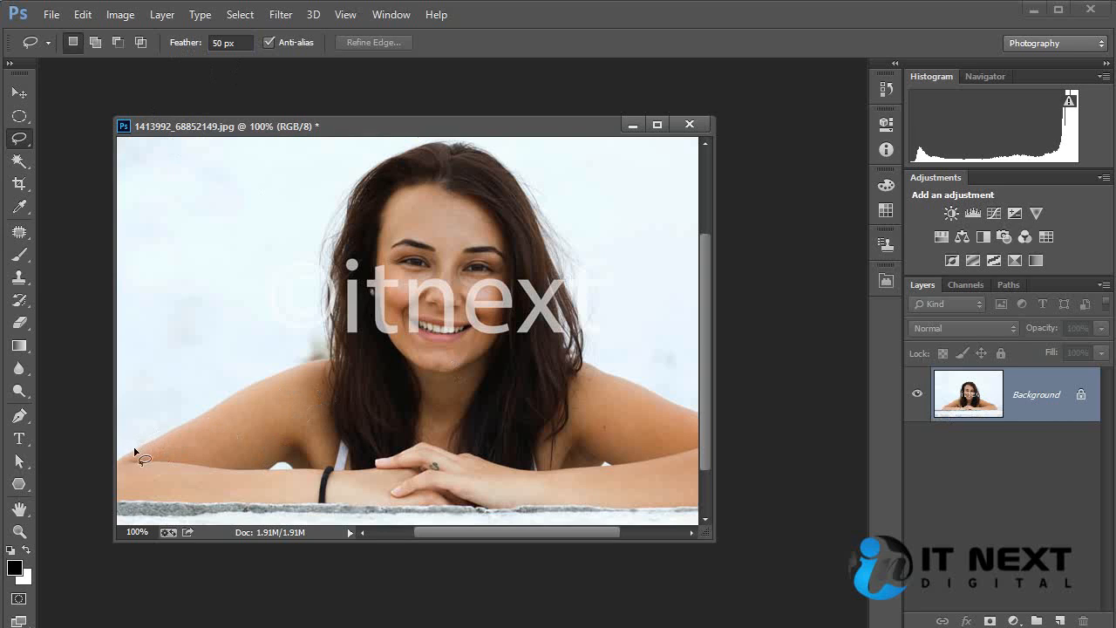
mouse_move(134, 451)
left_mouse_down()
mouse_move(330, 361)
mouse_move(347, 223)
mouse_move(391, 157)
mouse_move(493, 161)
mouse_move(556, 261)
mouse_move(586, 358)
mouse_move(647, 392)
mouse_move(706, 462)
mouse_move(279, 523)
mouse_move(140, 504)
mouse_move(124, 471)
mouse_move(155, 444)
left_mouse_up()
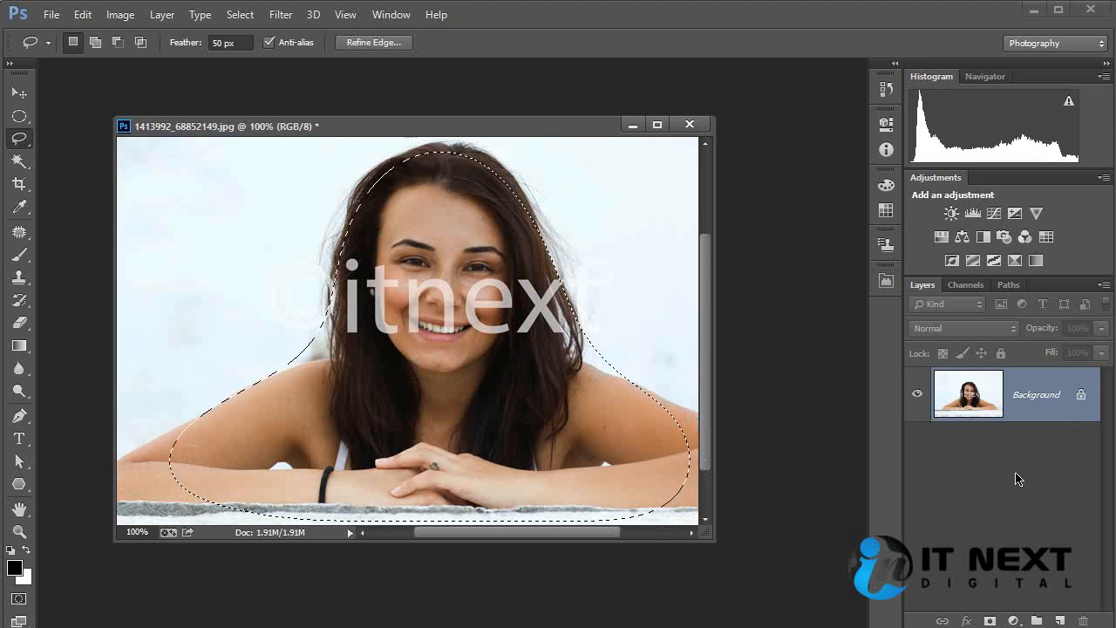
key("ctrl+j")
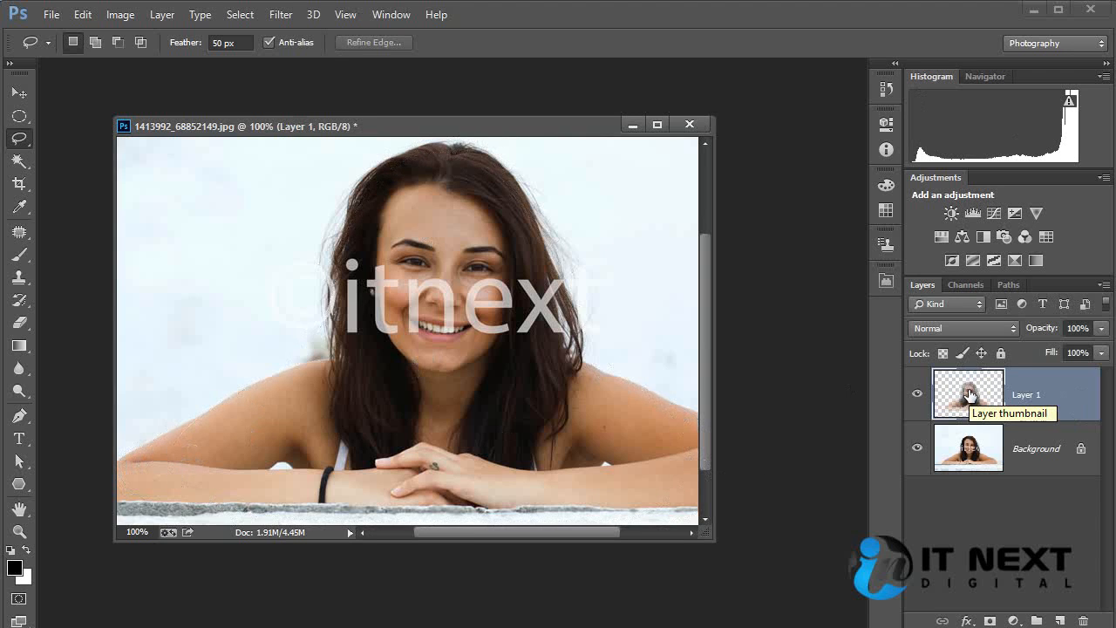
Step: Fill the Background layer with black and toggle its visibility to inspect the feathered cutout's soft edges
left_click(974, 460)
key("alt+BackSpace")
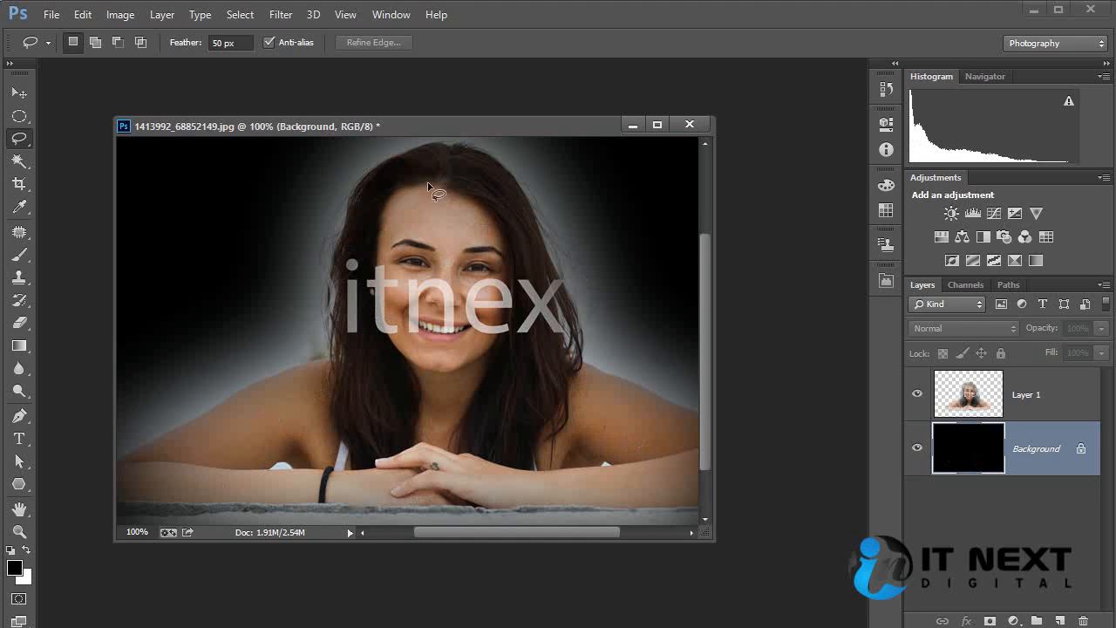
left_click(917, 447)
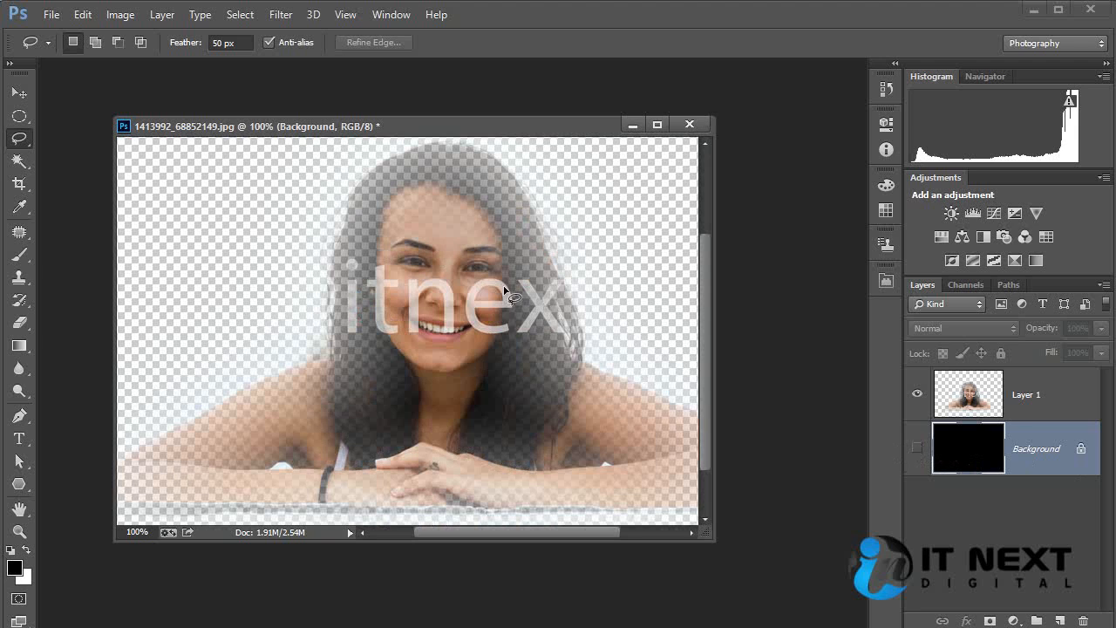
left_click(917, 447)
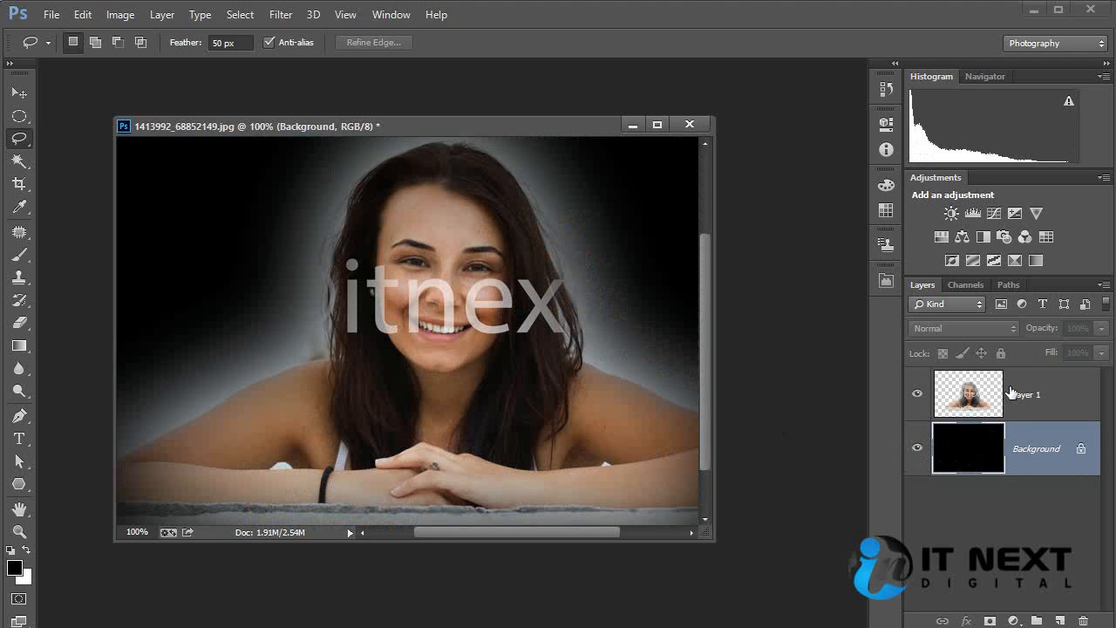
Step: Undo the black fill on the Background layer and delete the feathered cutout layer
key("ctrl+z")
left_click_drag(1009, 392, 1083, 621)
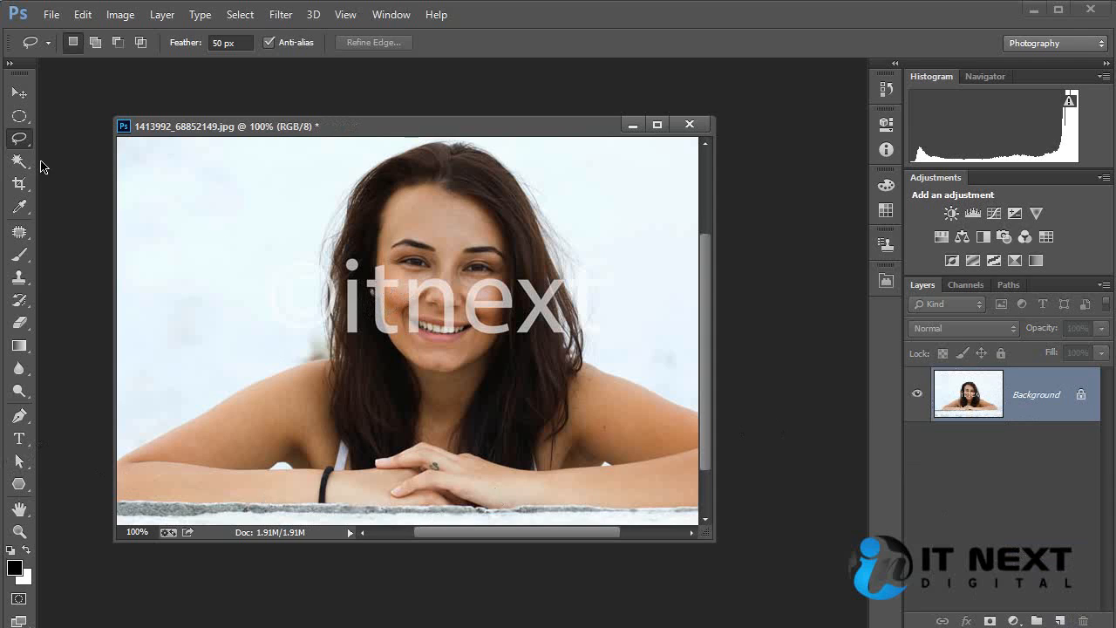
Step: Set the Lasso feather to 0 px and outline the woman freehand
left_click(220, 42)
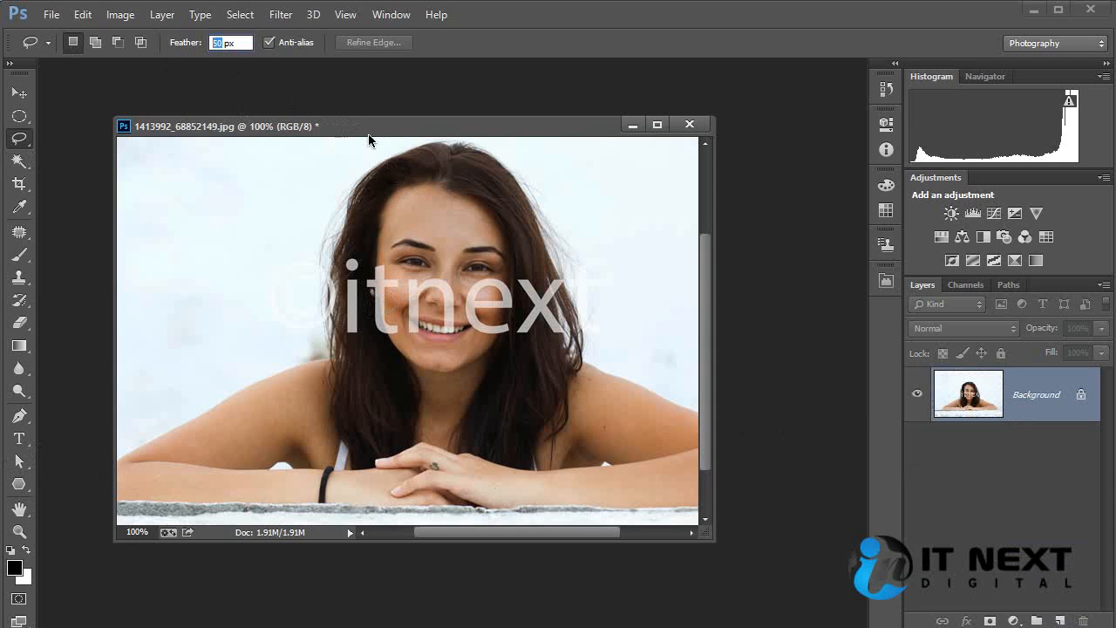
type("0")
key("Return")
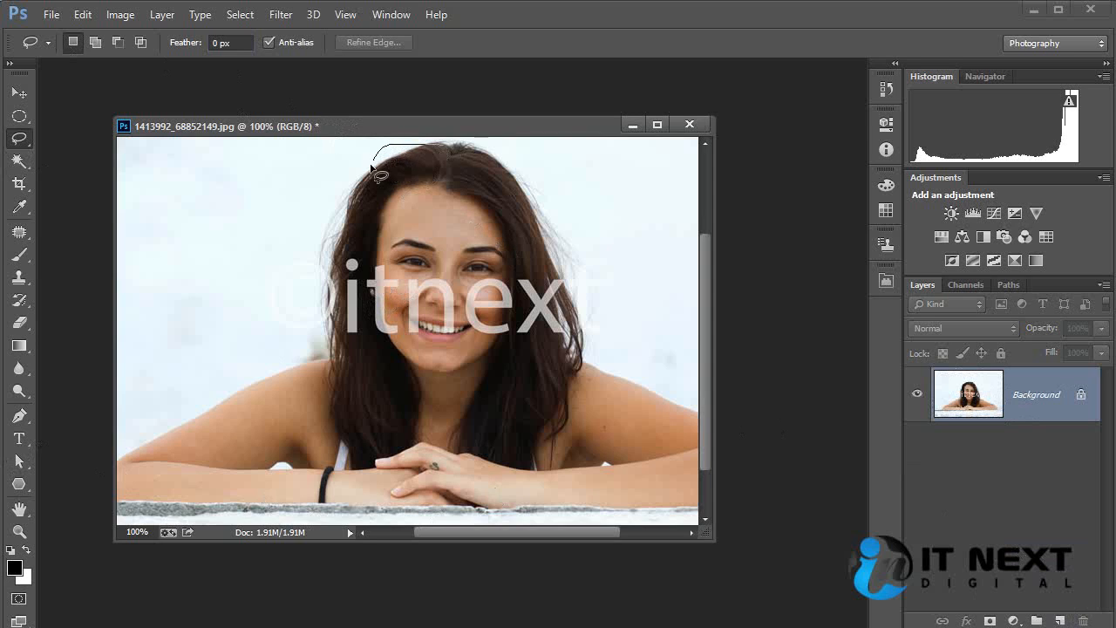
mouse_move(442, 157)
left_mouse_down()
mouse_move(444, 145)
mouse_move(373, 179)
mouse_move(341, 245)
mouse_move(320, 360)
mouse_move(119, 456)
mouse_move(200, 512)
mouse_move(649, 509)
mouse_move(705, 492)
mouse_move(693, 414)
mouse_move(630, 391)
mouse_move(558, 296)
mouse_move(493, 159)
mouse_move(346, 166)
left_mouse_up()
Step: Add the missed hair along one side of the head to the selection and subtract the excess background near its top
key("shift")
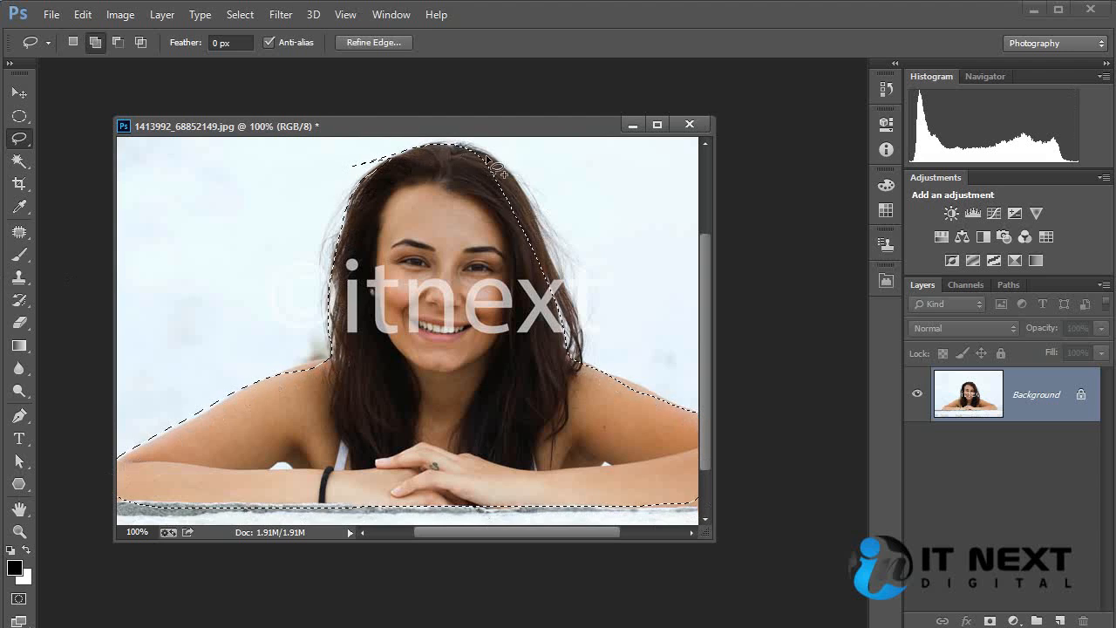
mouse_move(511, 177)
left_mouse_down()
mouse_move(562, 255)
mouse_move(585, 329)
mouse_move(572, 389)
mouse_move(439, 198)
mouse_move(438, 150)
mouse_move(478, 155)
left_mouse_up()
key("alt")
mouse_move(410, 157)
left_mouse_down()
mouse_move(292, 182)
mouse_move(405, 150)
left_mouse_up()
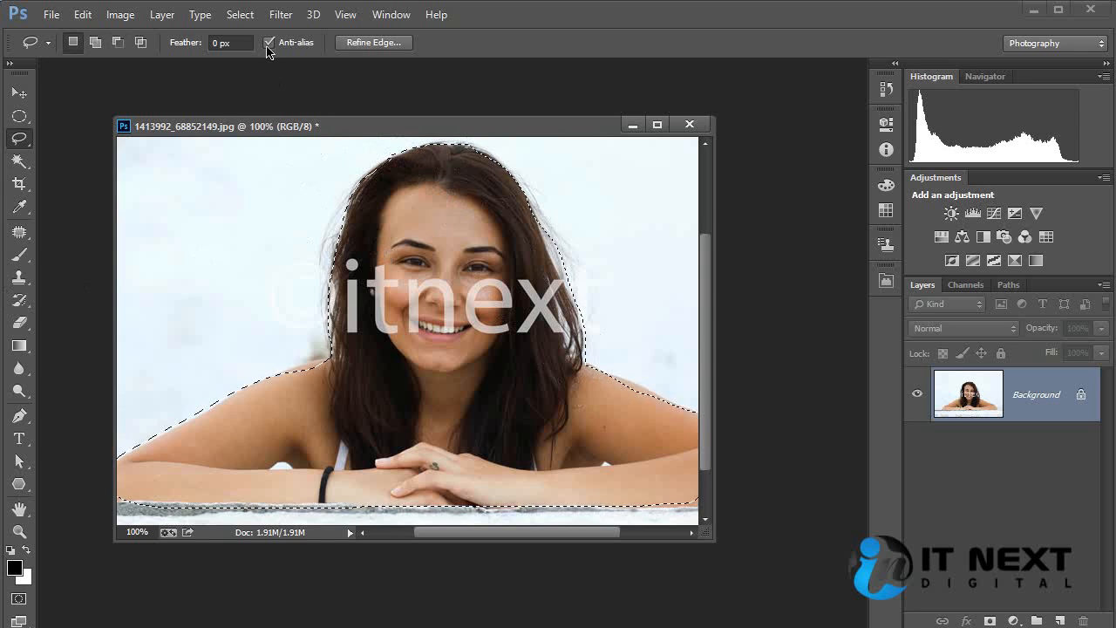
Step: Feather the selection around the woman with a radius of 10 pixels
left_click(240, 14)
mouse_move(299, 224)
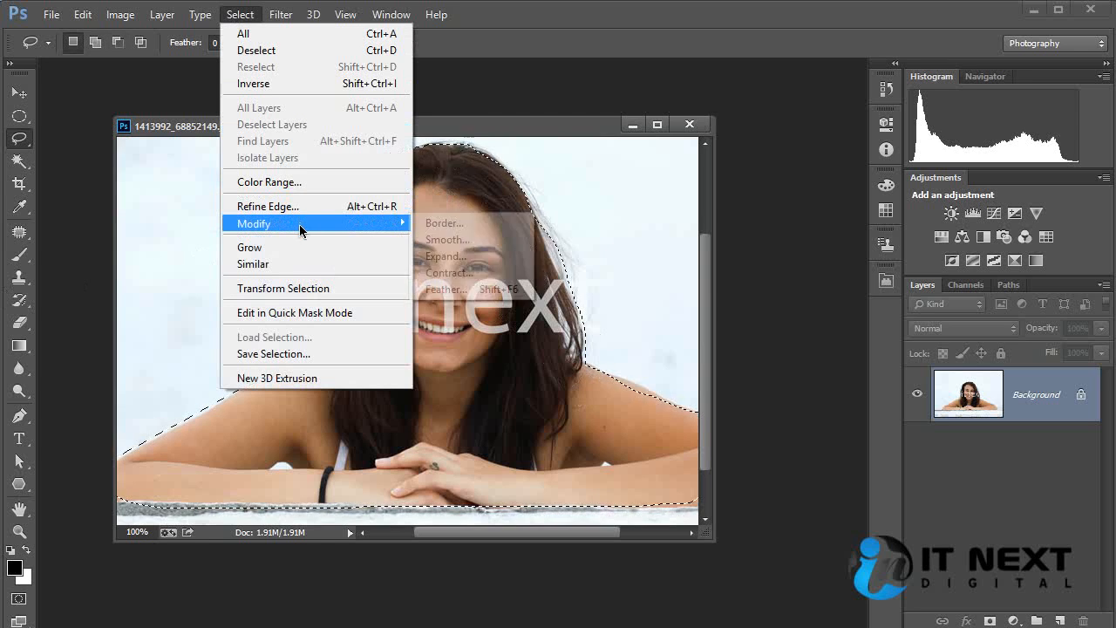
left_click(445, 289)
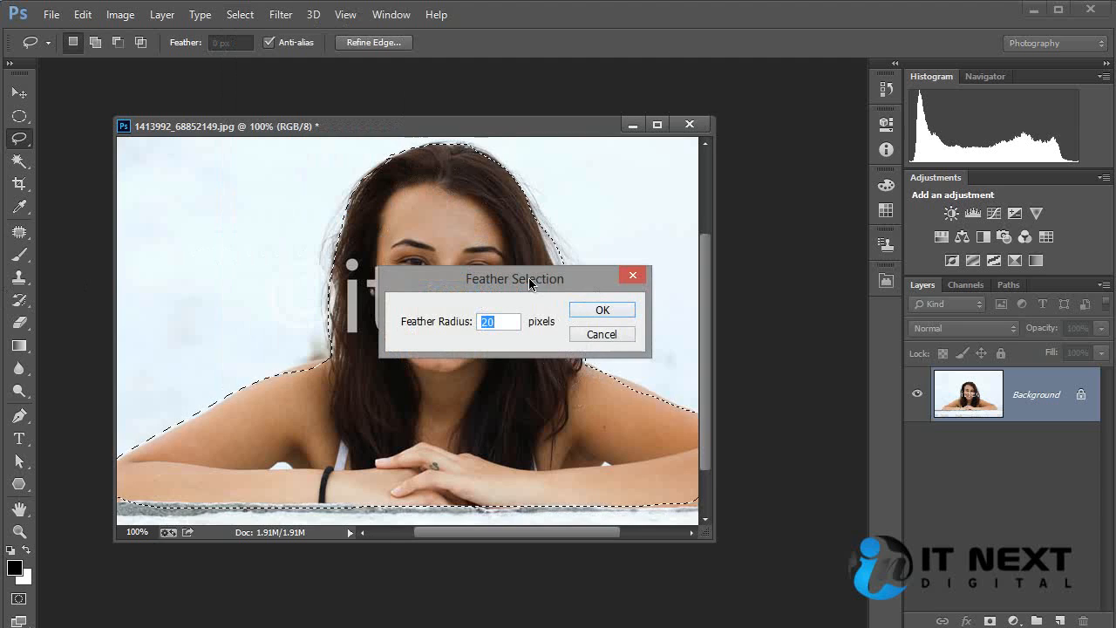
left_click_drag(530, 281, 569, 276)
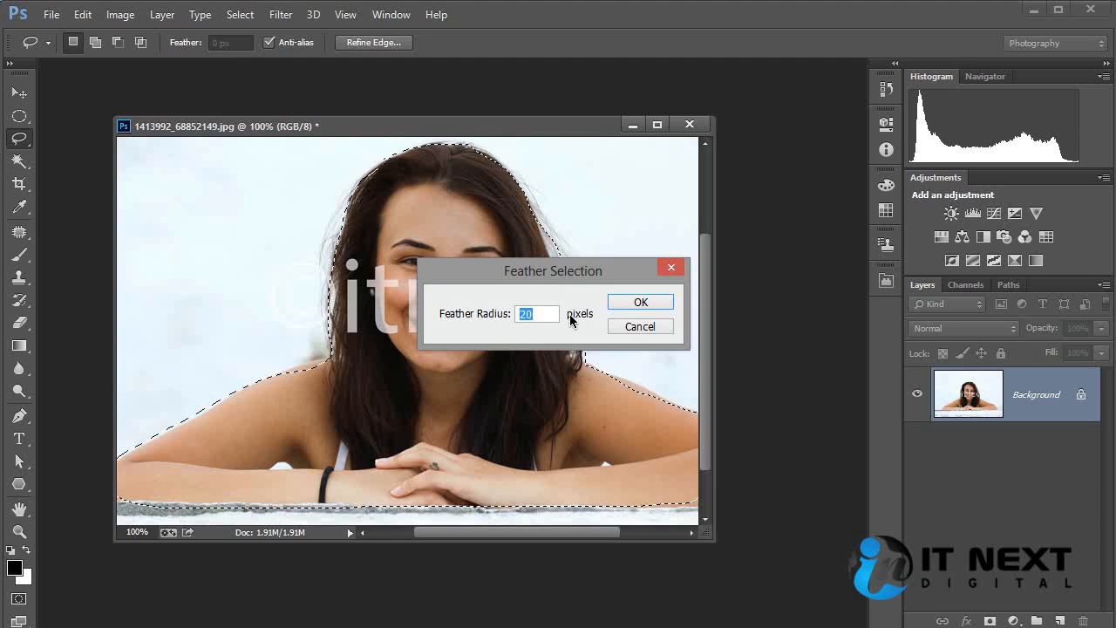
type("10")
key("Return")
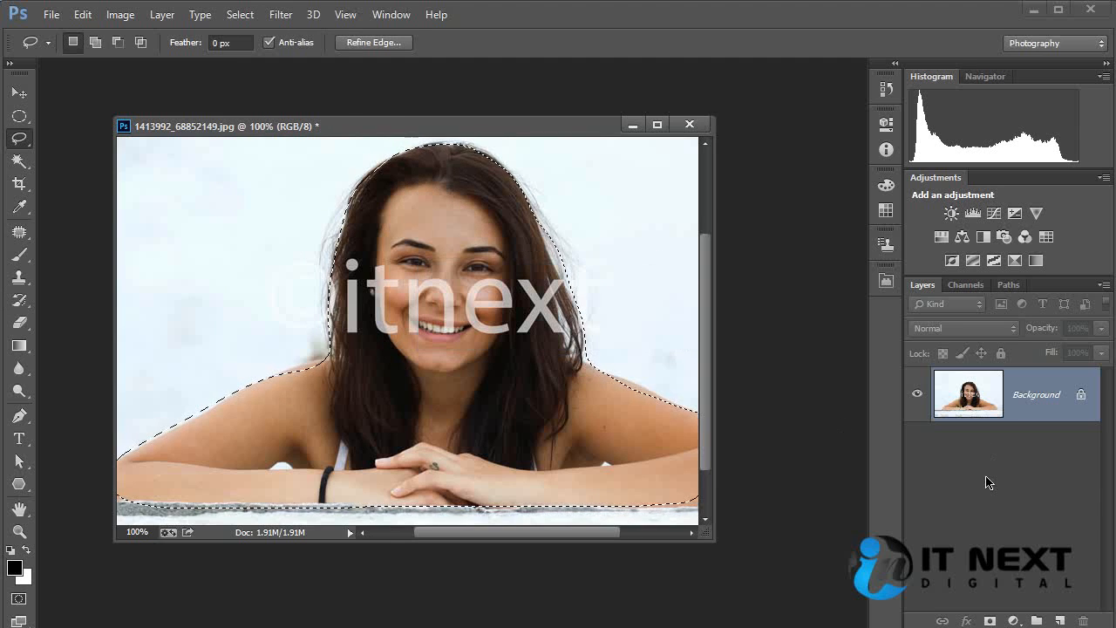
Step: Copy the feathered selection to a new layer and add a black-filled layer between it and the Background
key("ctrl+j")
left_click(988, 452)
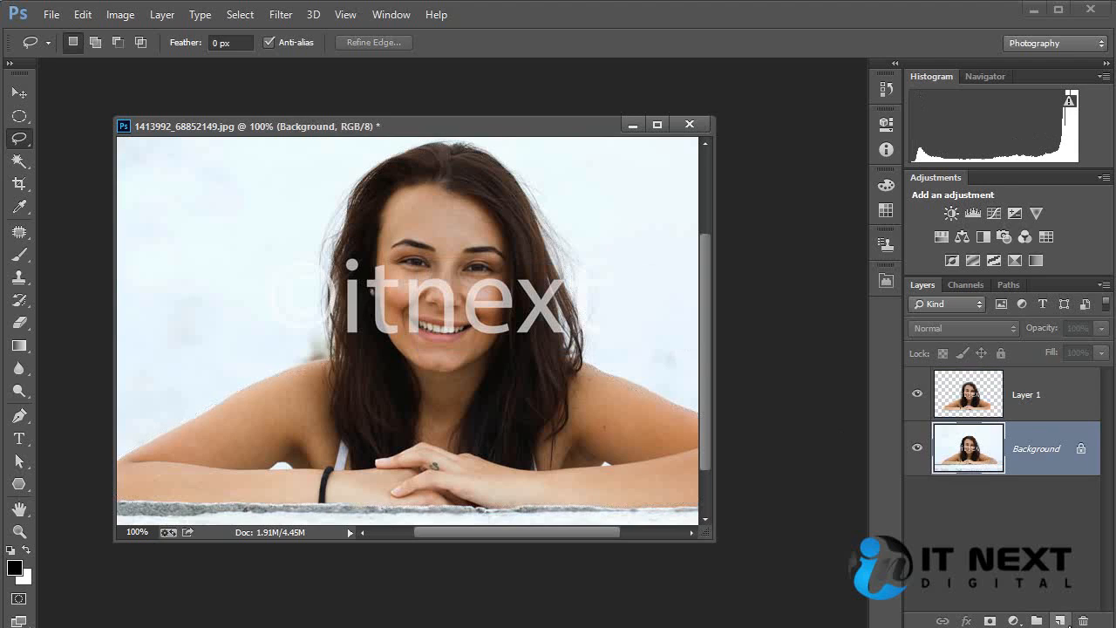
left_click(1059, 620)
key("alt+BackSpace")
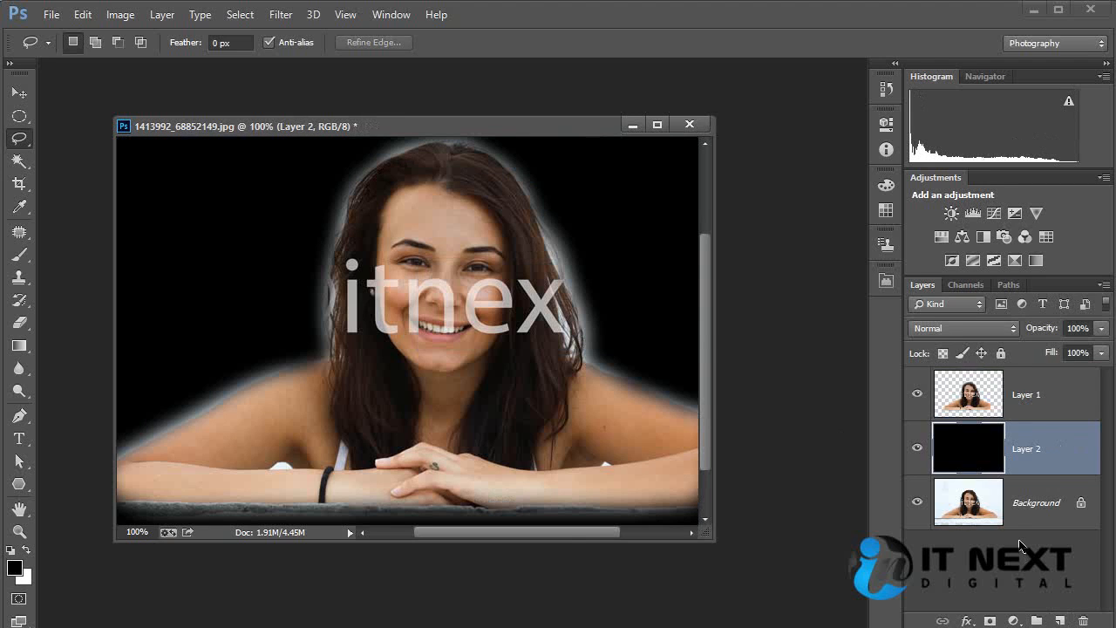
Step: Set the blend mode of the woman's cutout layer to Multiply
left_click(985, 404)
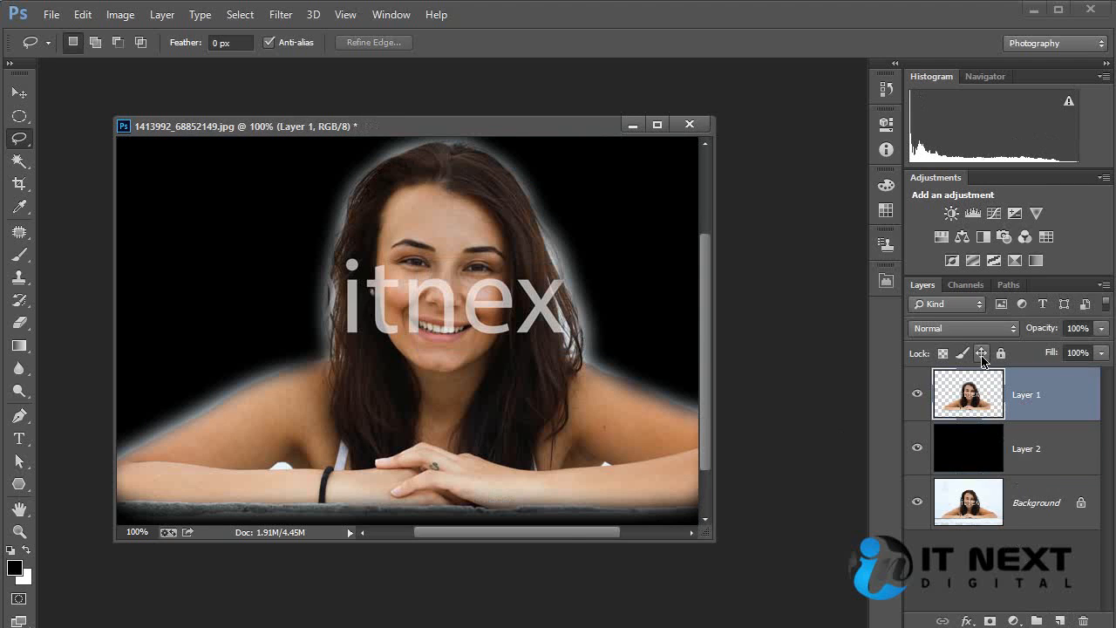
left_click(976, 328)
left_click(970, 402)
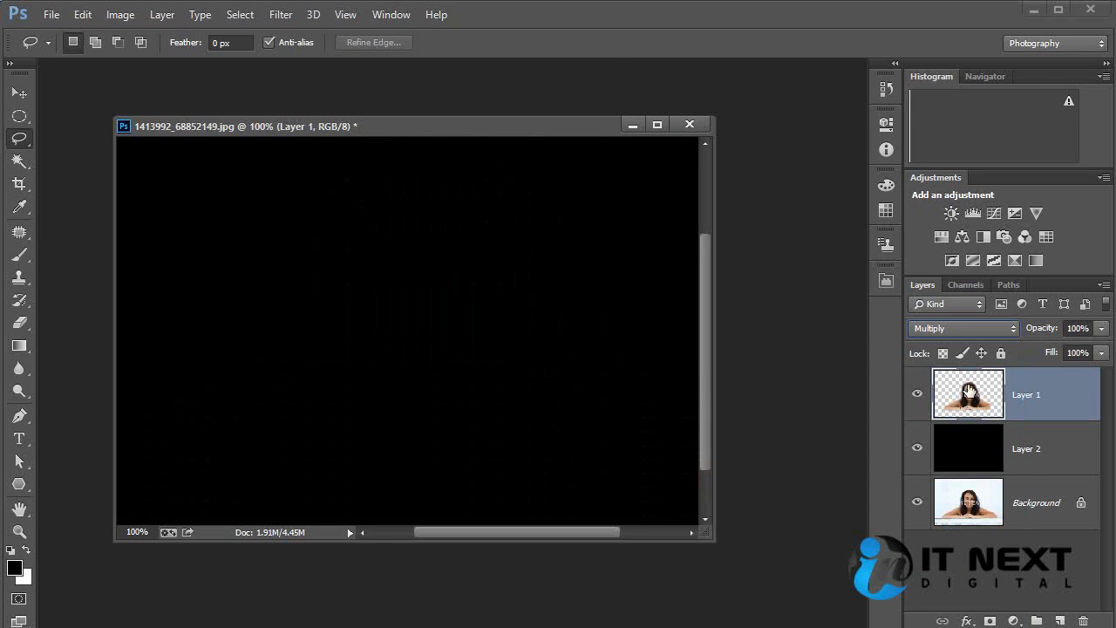
Step: Apply a light grey Color Overlay to the black layer behind the cutout, and delete that layer
double_click(976, 448)
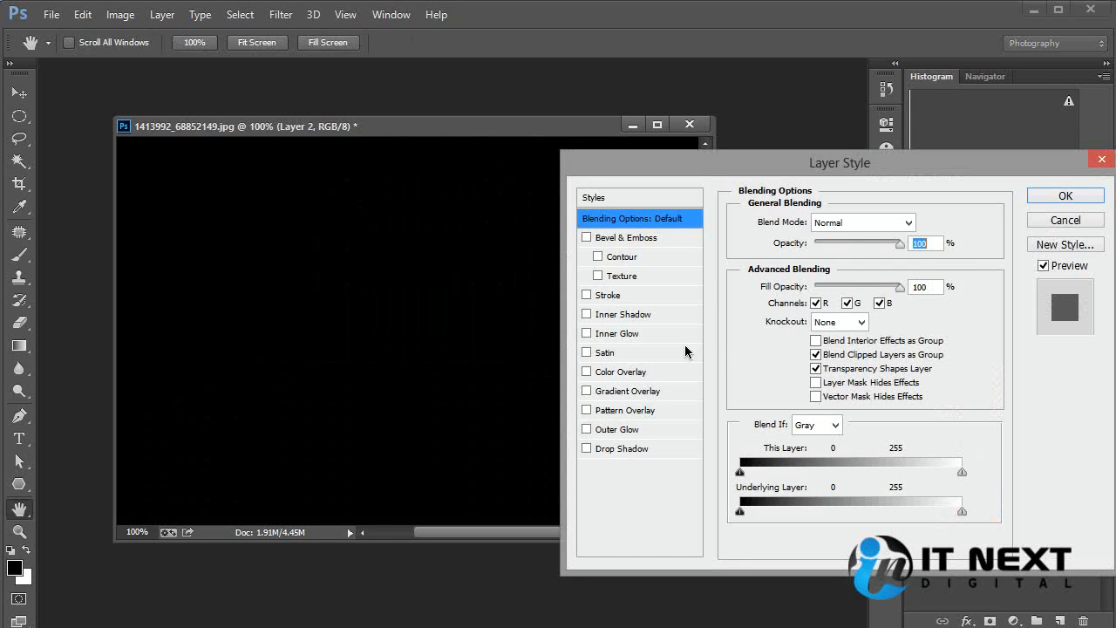
left_click(636, 373)
left_click(917, 225)
left_click(466, 395)
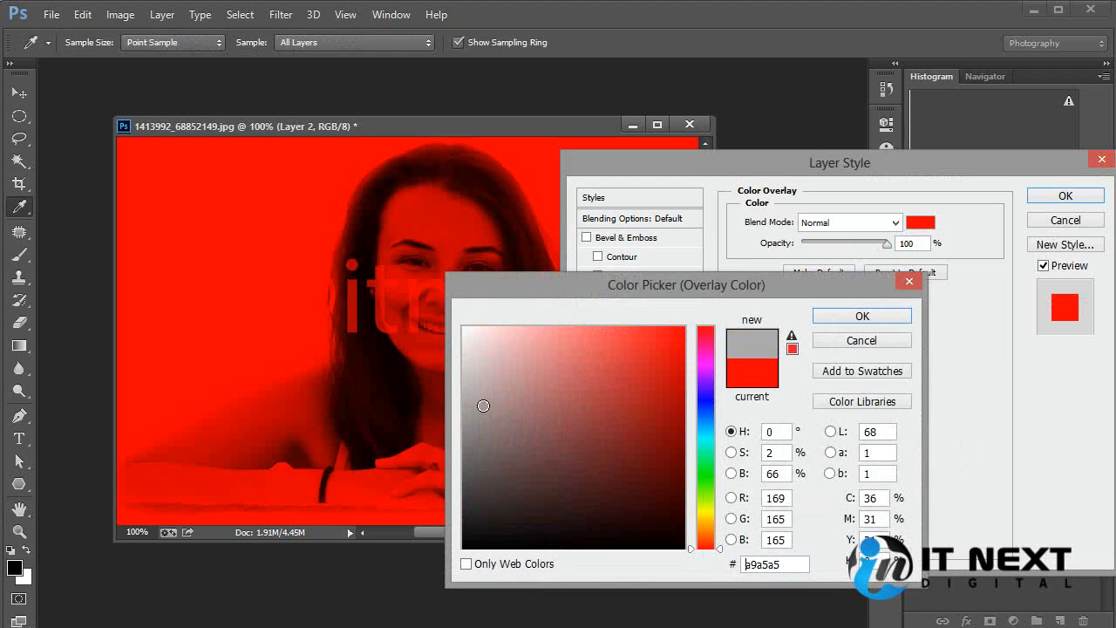
key("Return")
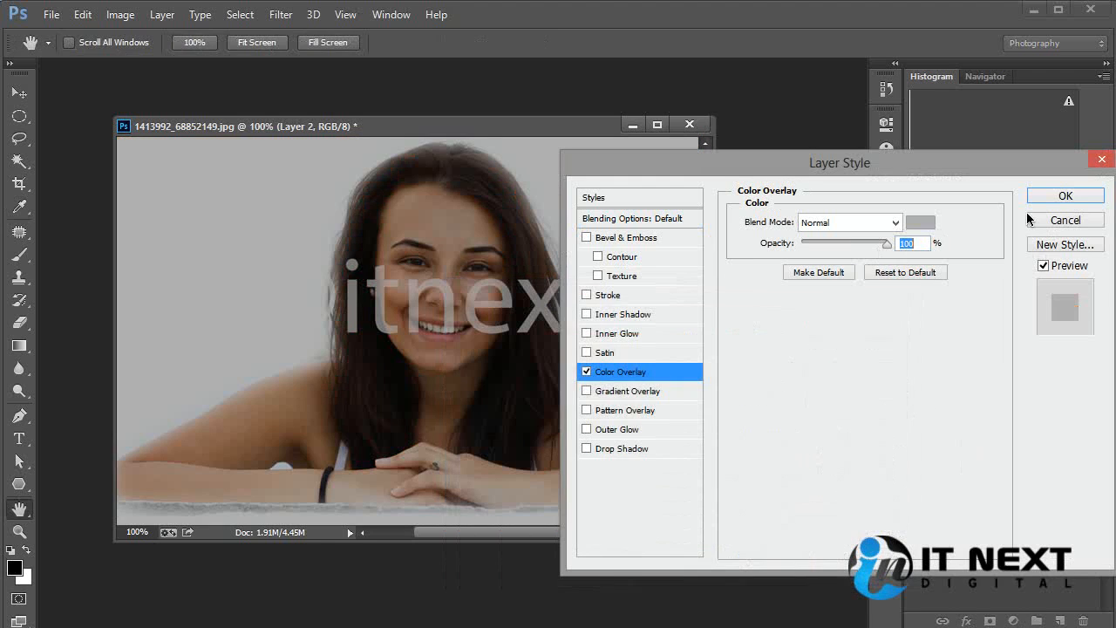
key("Return")
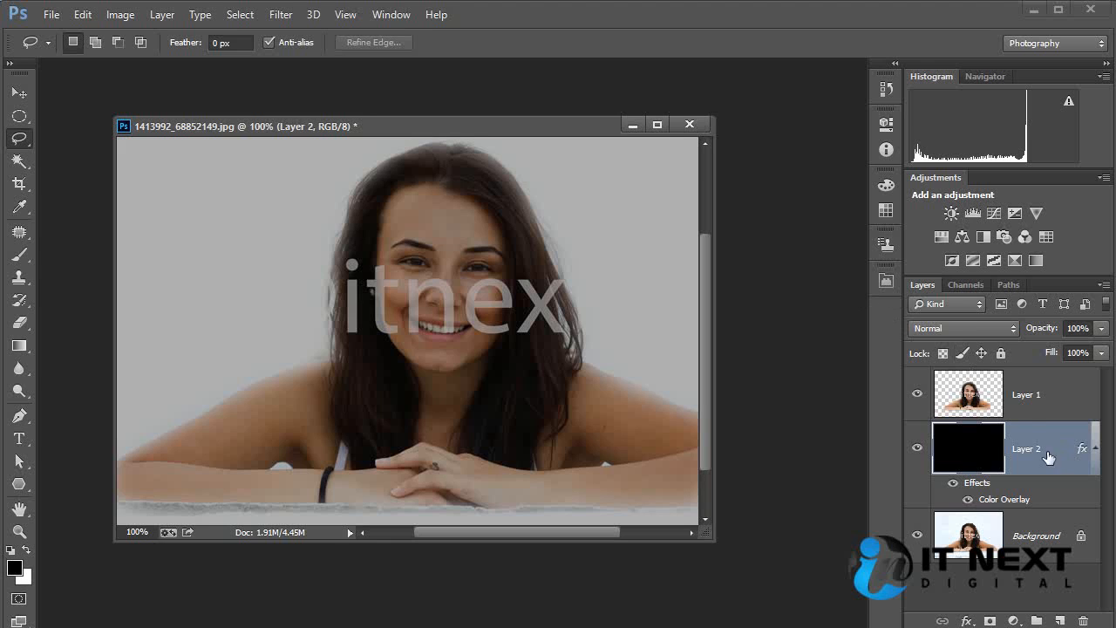
left_click_drag(1048, 458, 1082, 621)
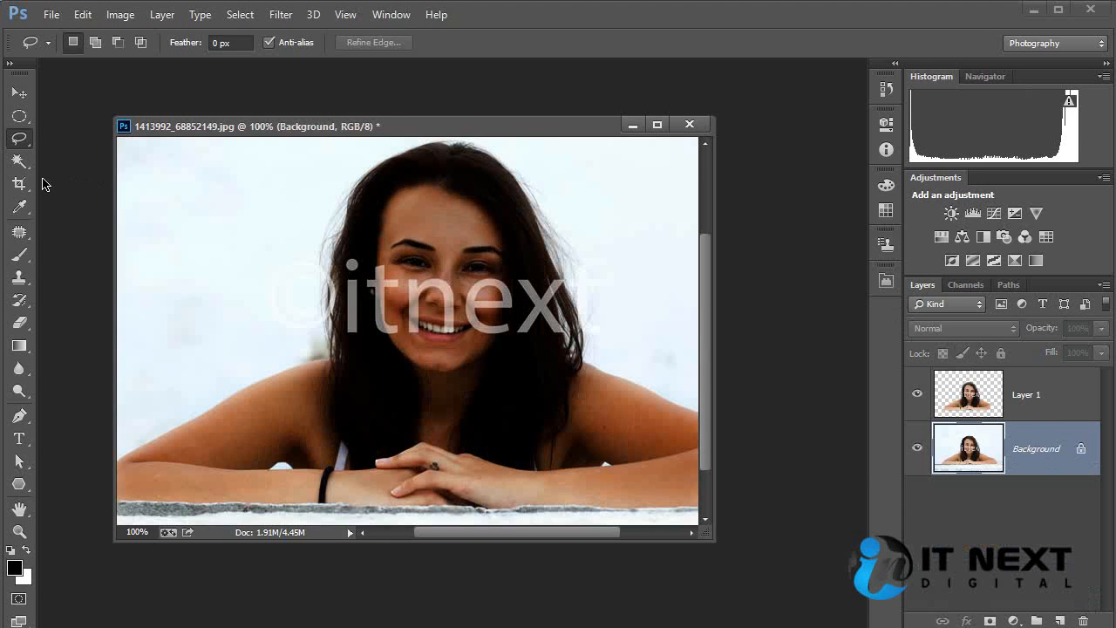
Step: Compare the options of the Magic Wand, Lasso, Elliptical Marquee and Move tools to see which offer a Feather setting
left_click(19, 161)
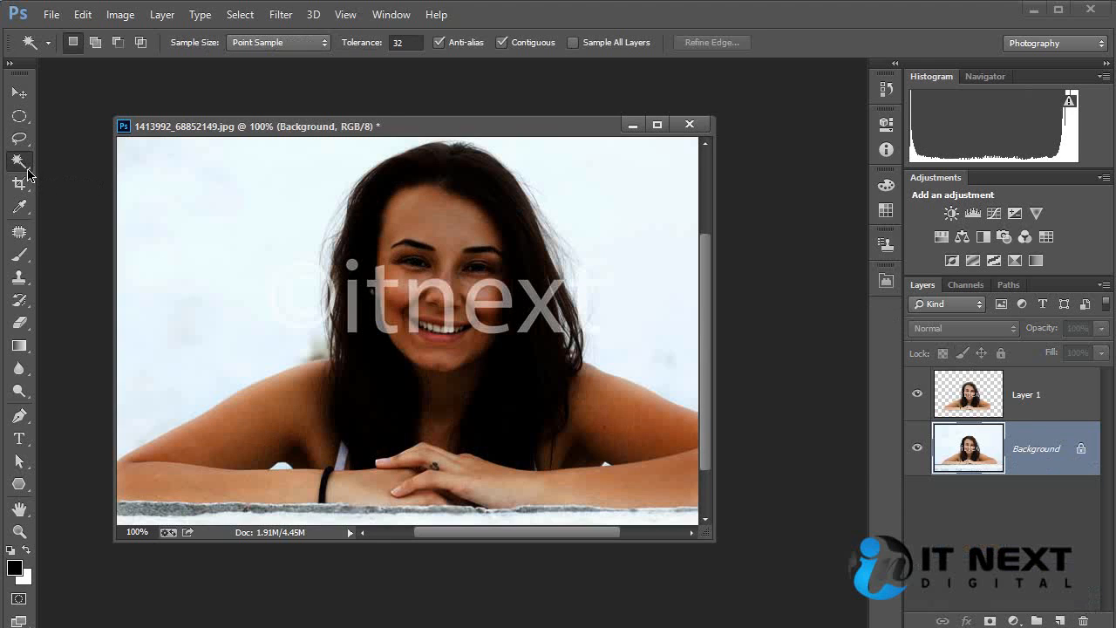
right_click(22, 164)
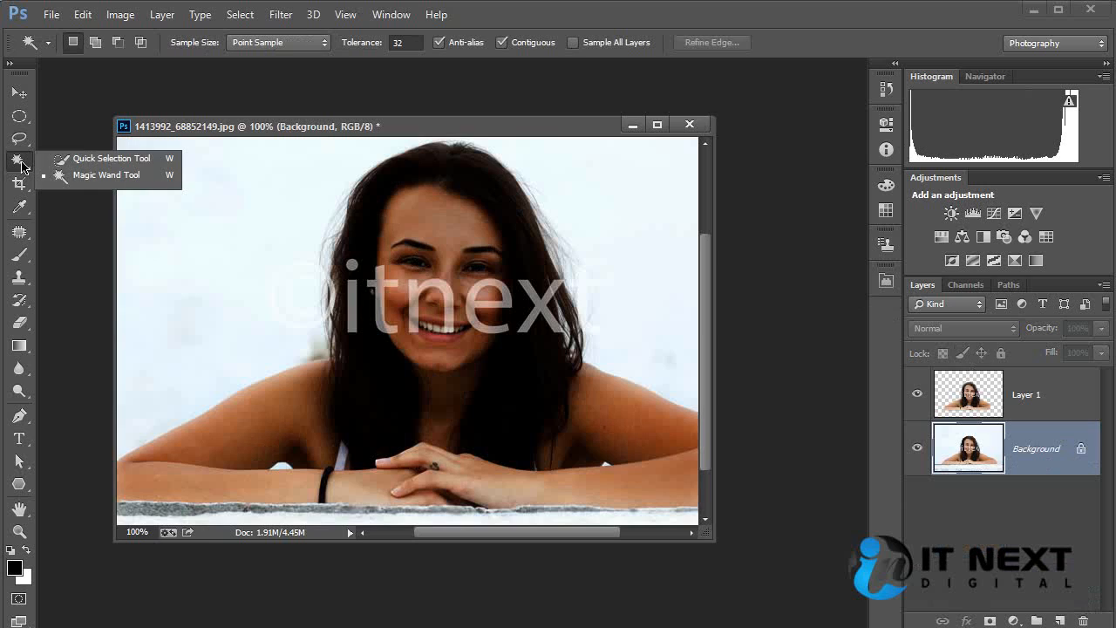
left_click(131, 174)
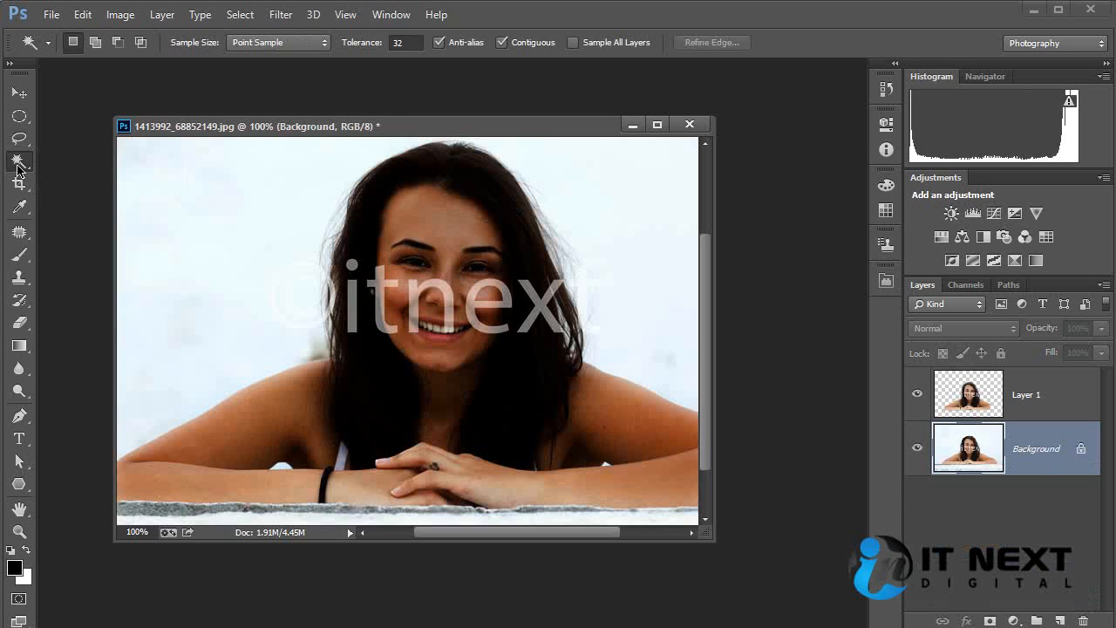
left_click(19, 139)
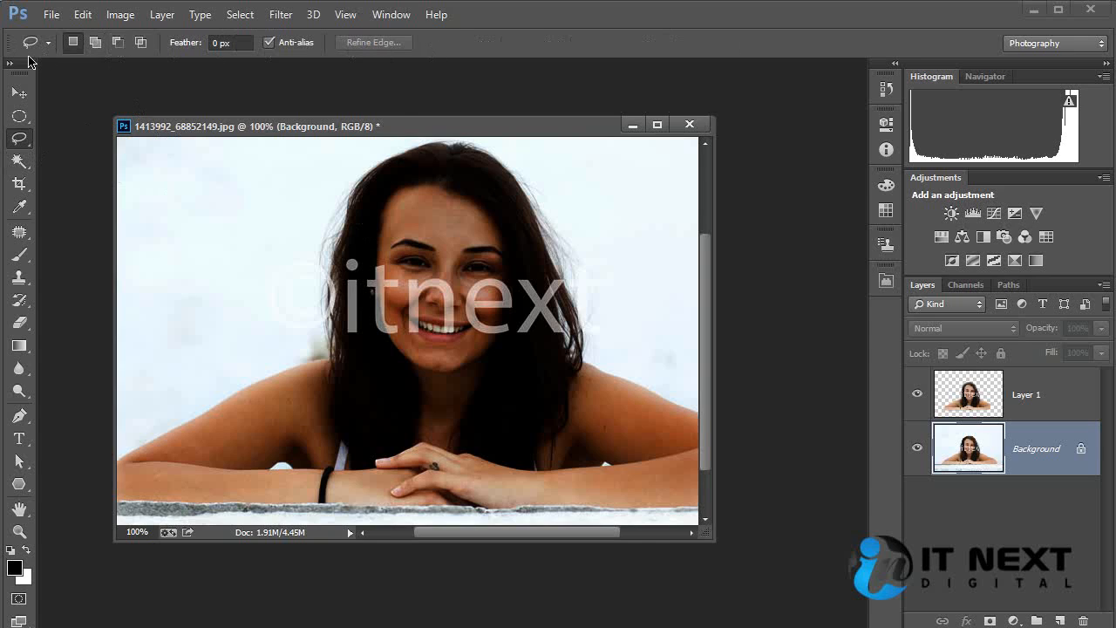
left_click(19, 117)
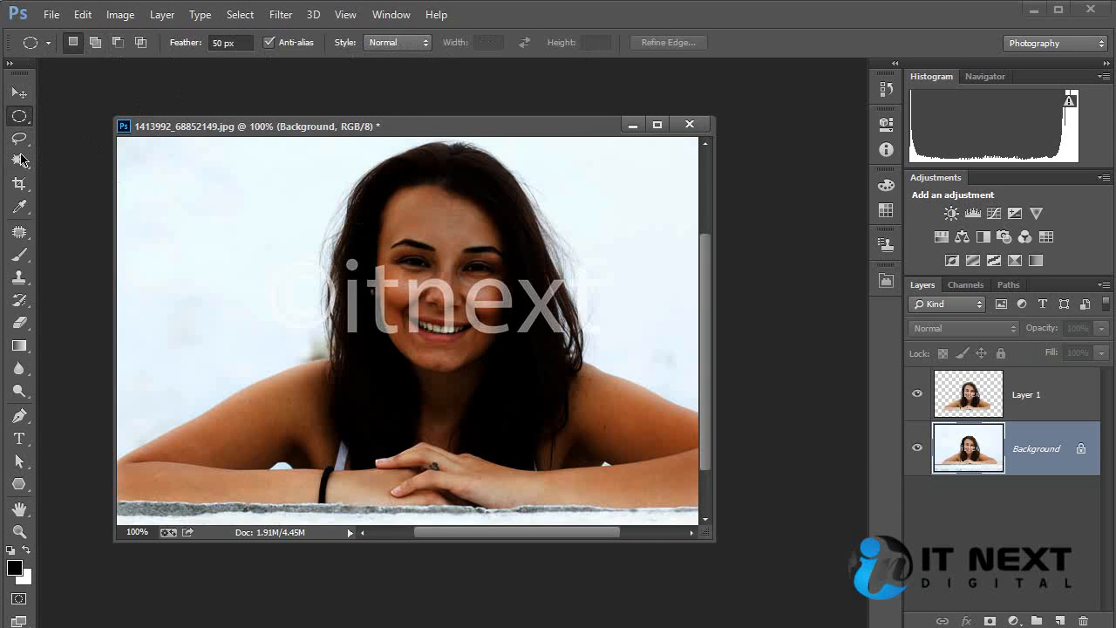
left_click(19, 139)
left_click(20, 116)
left_click(19, 92)
left_click(20, 117)
left_click(19, 93)
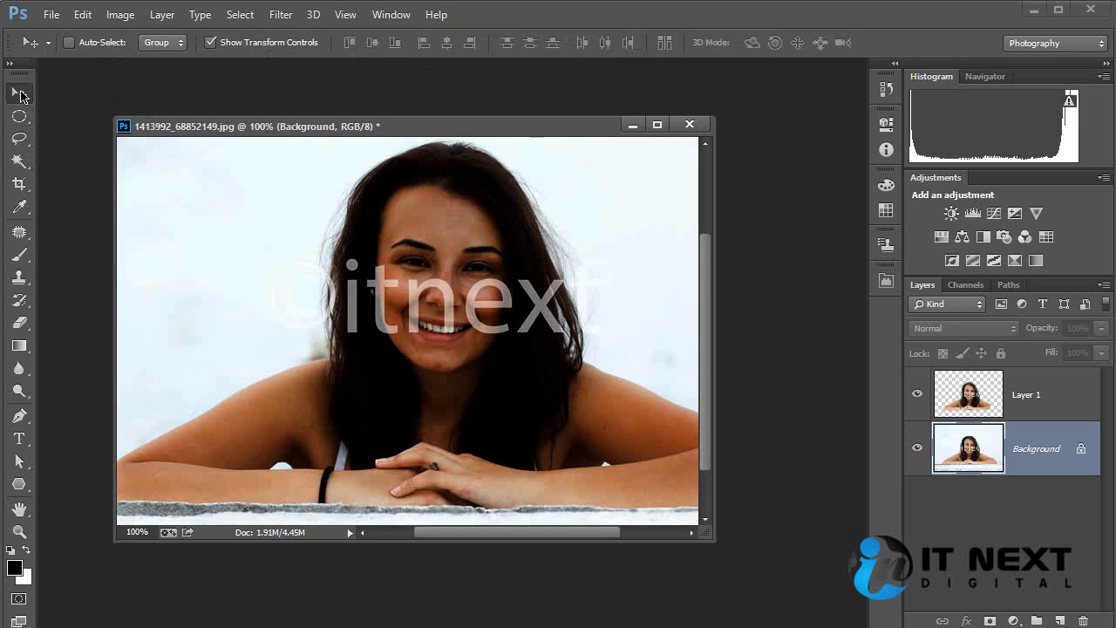
left_click(19, 161)
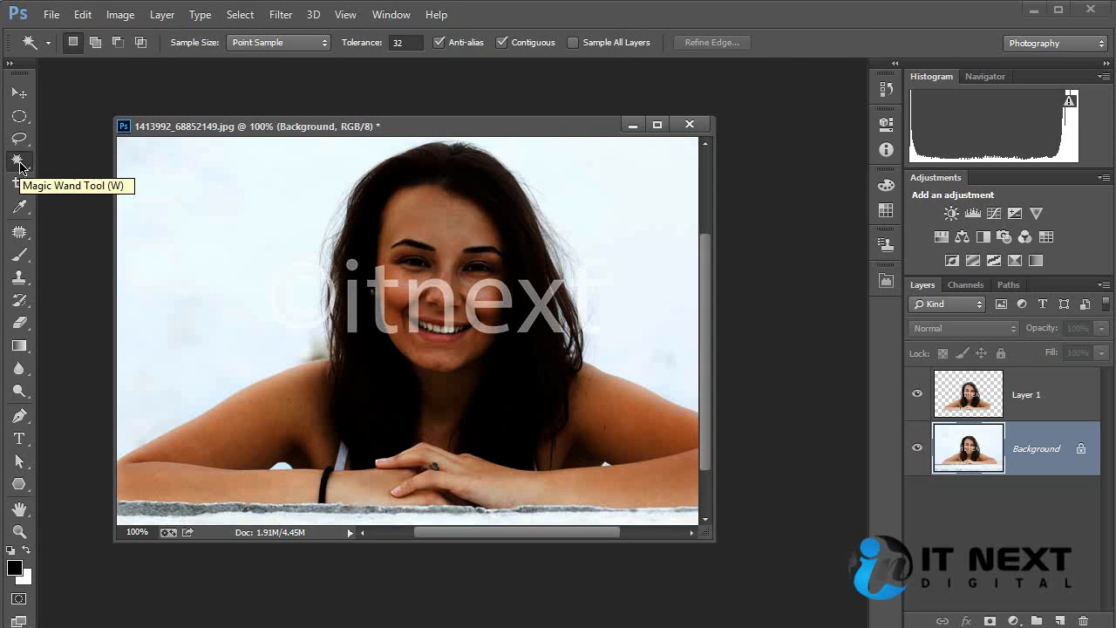
left_click(29, 121)
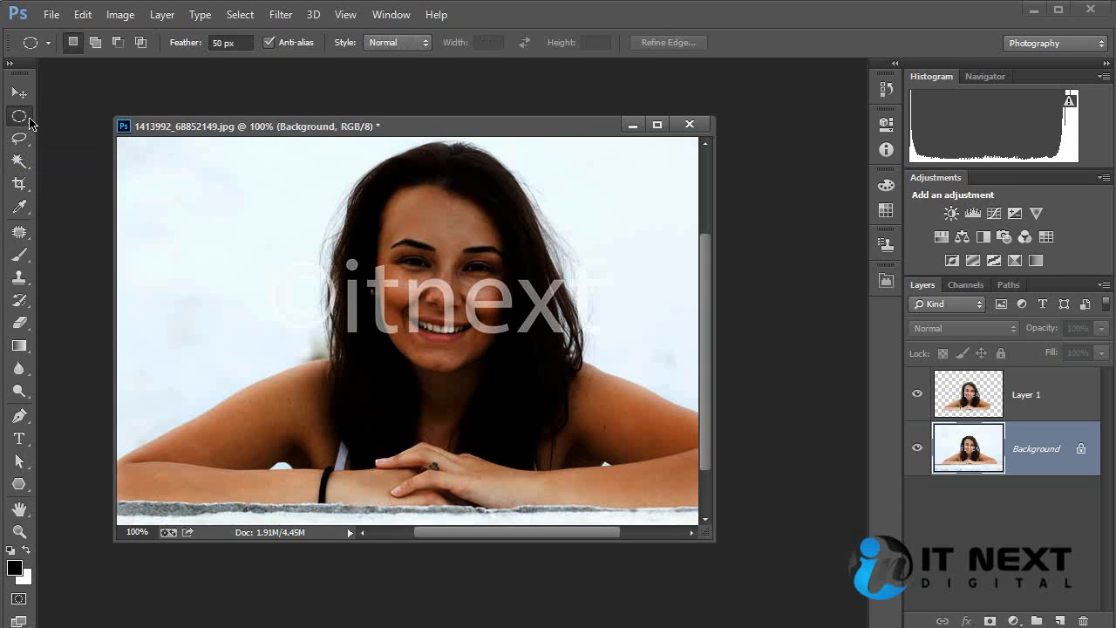